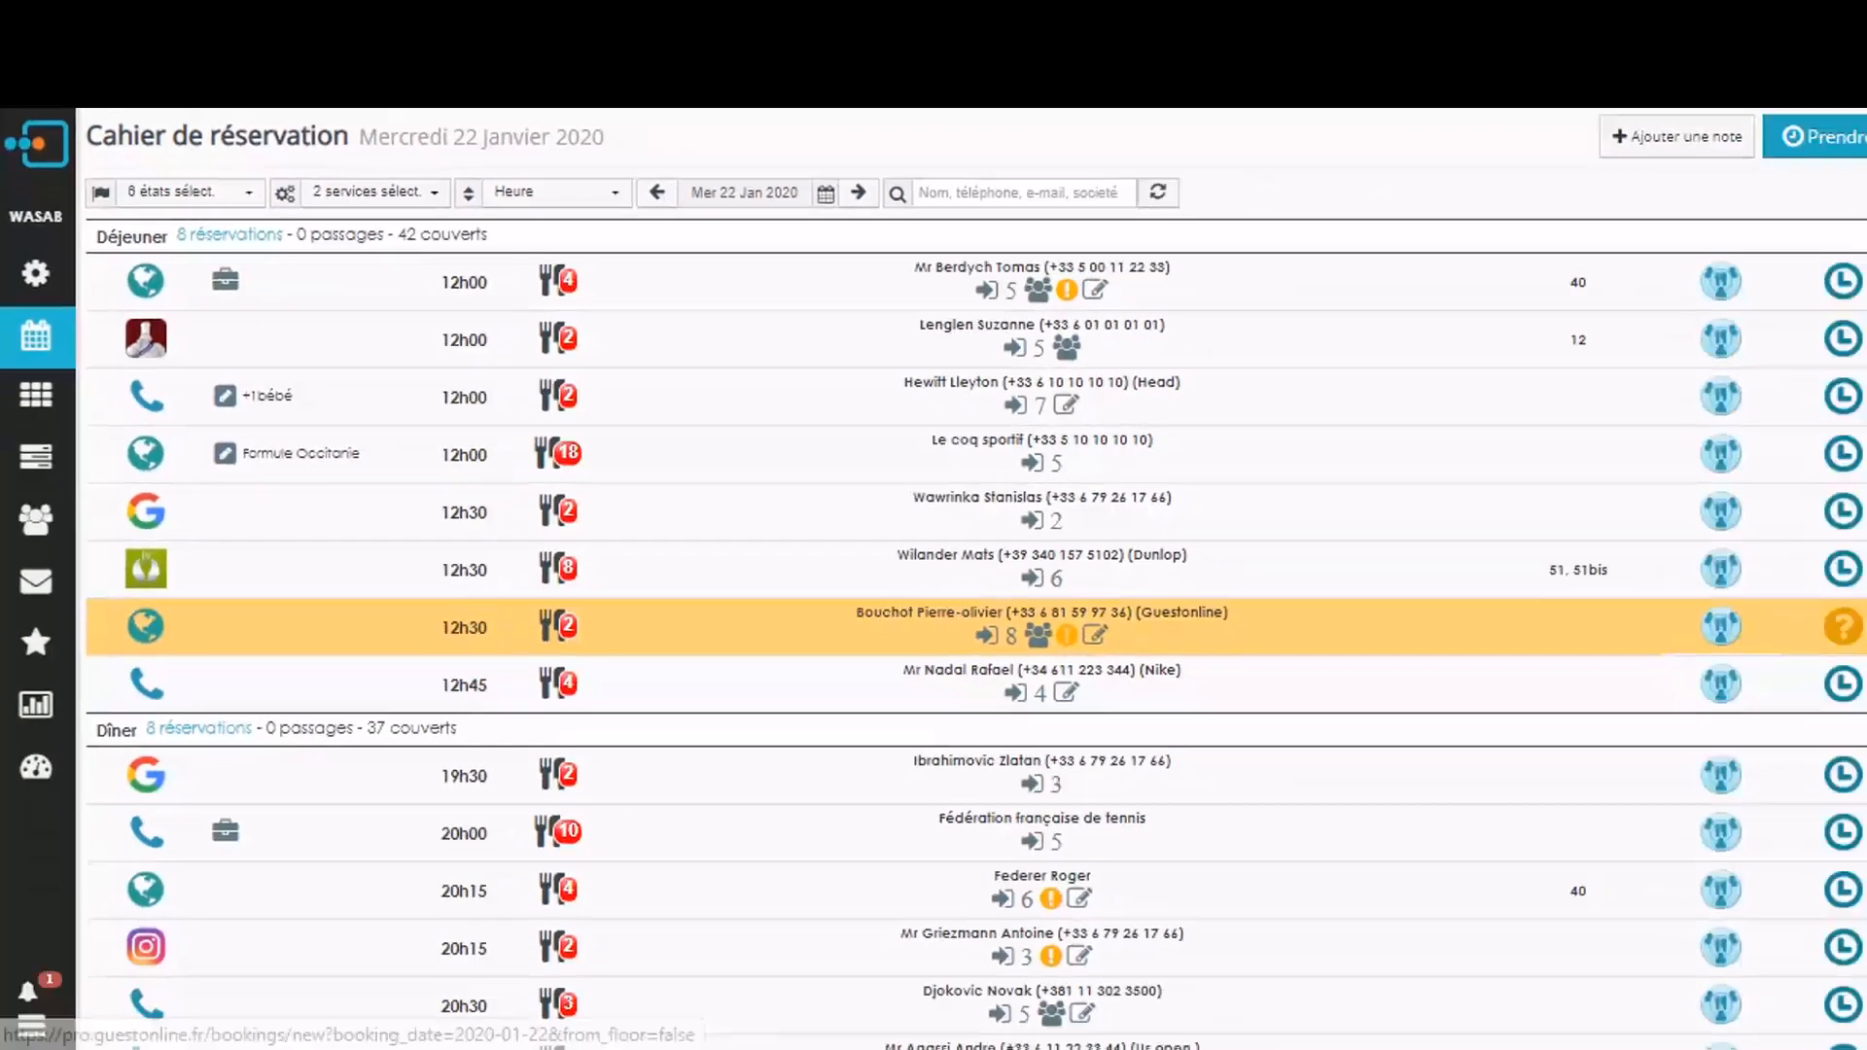
Start a new reservation for Wednesday 22 January 2020 and set its dinner time to 20:15.
click(1756, 123)
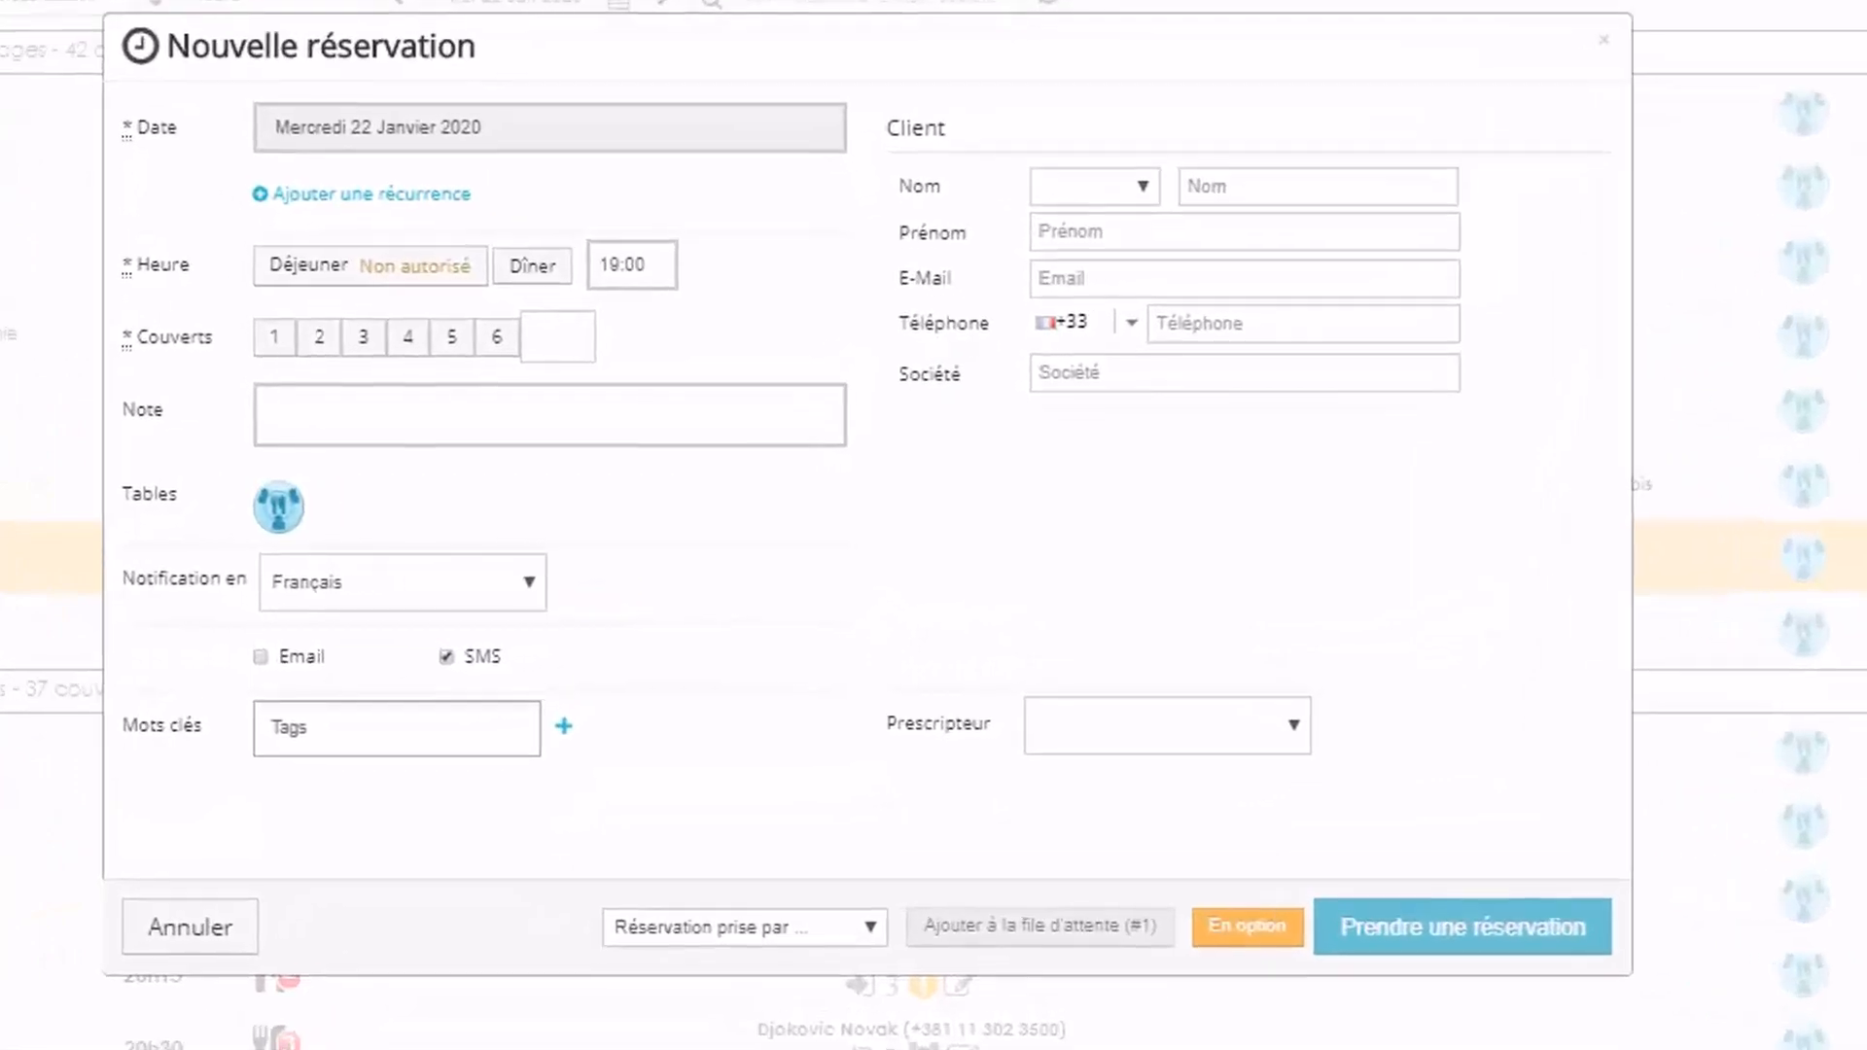
click(381, 133)
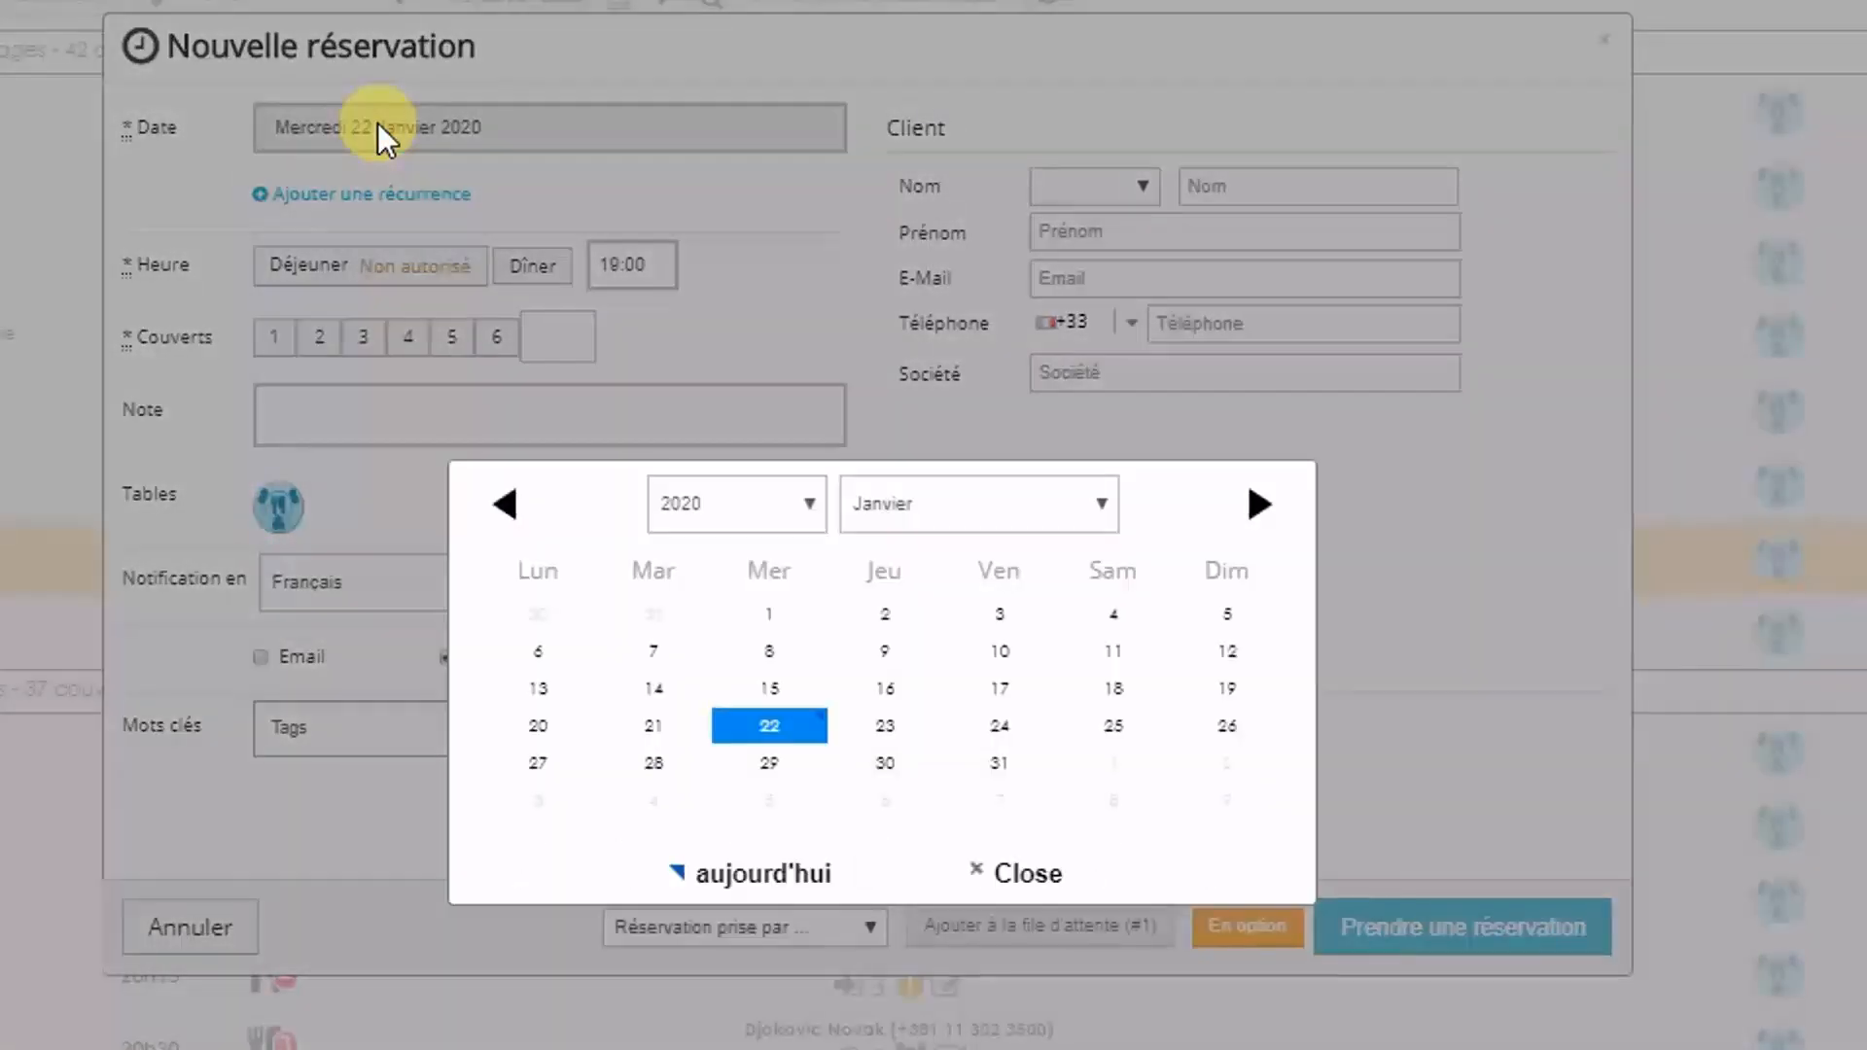
click(650, 199)
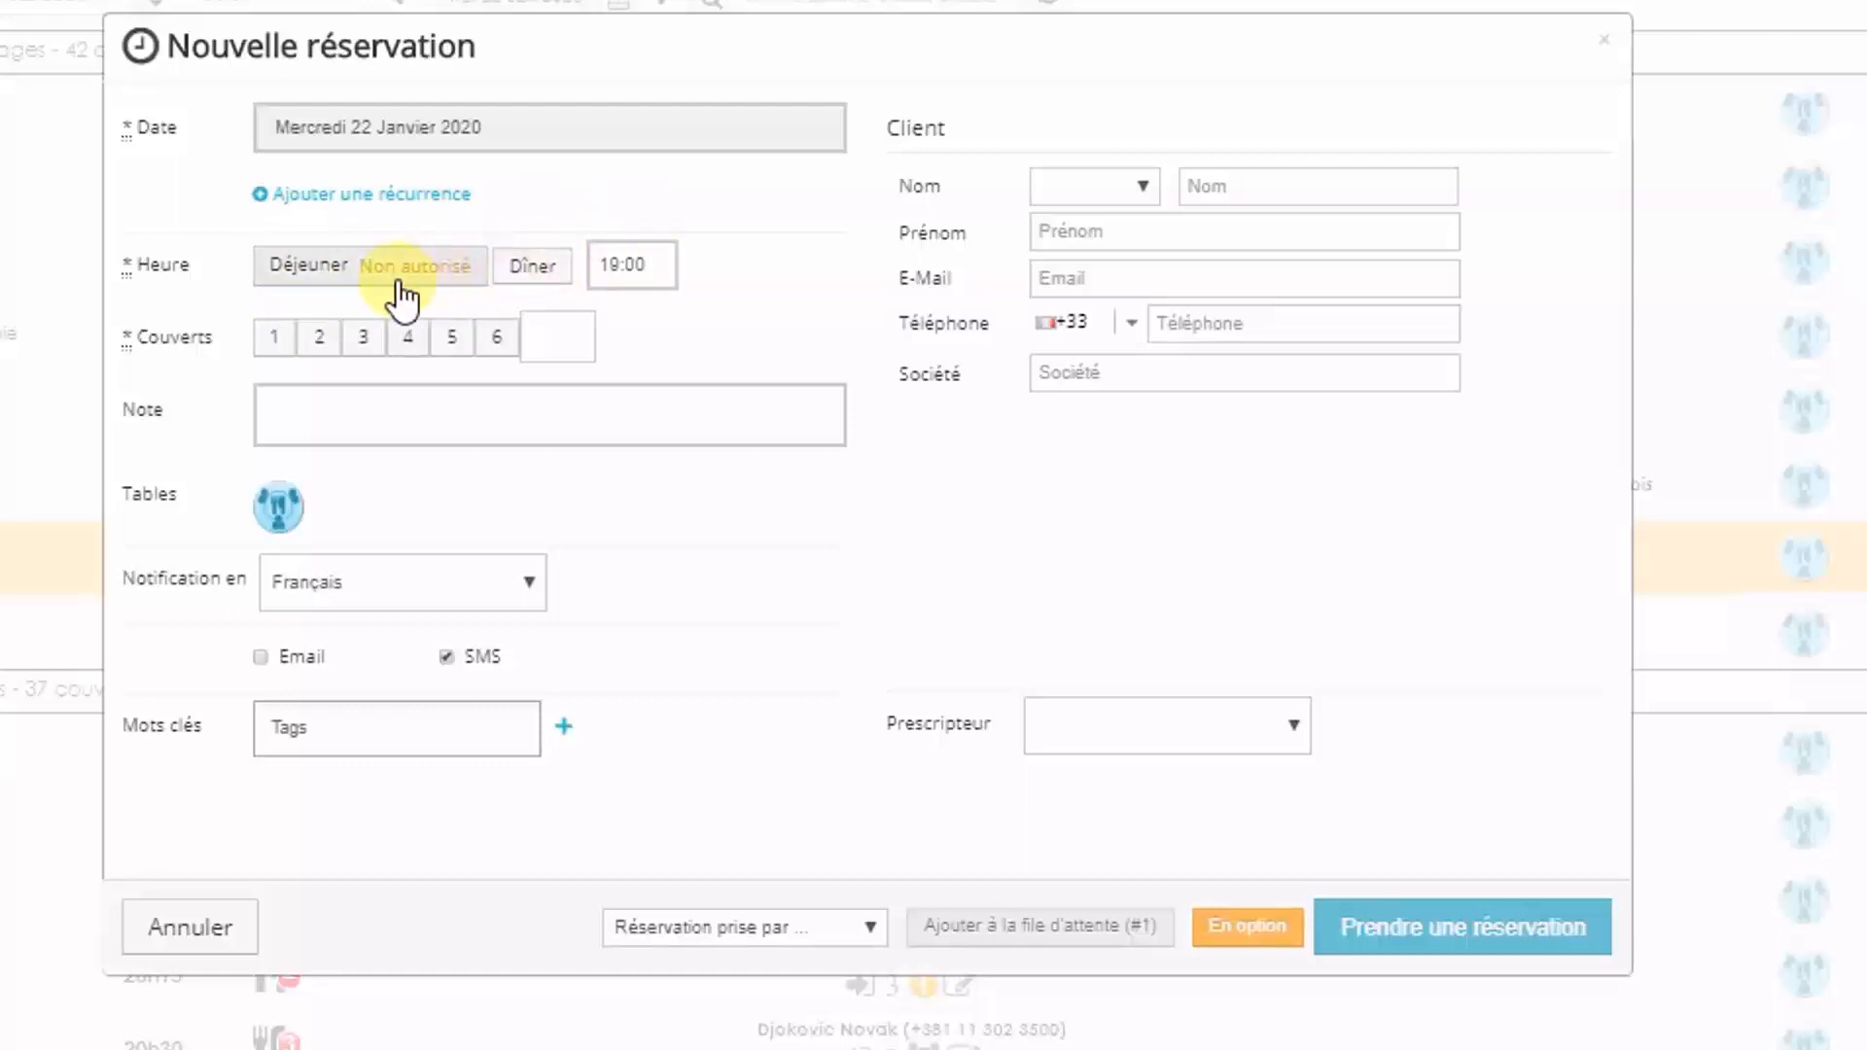
click(555, 279)
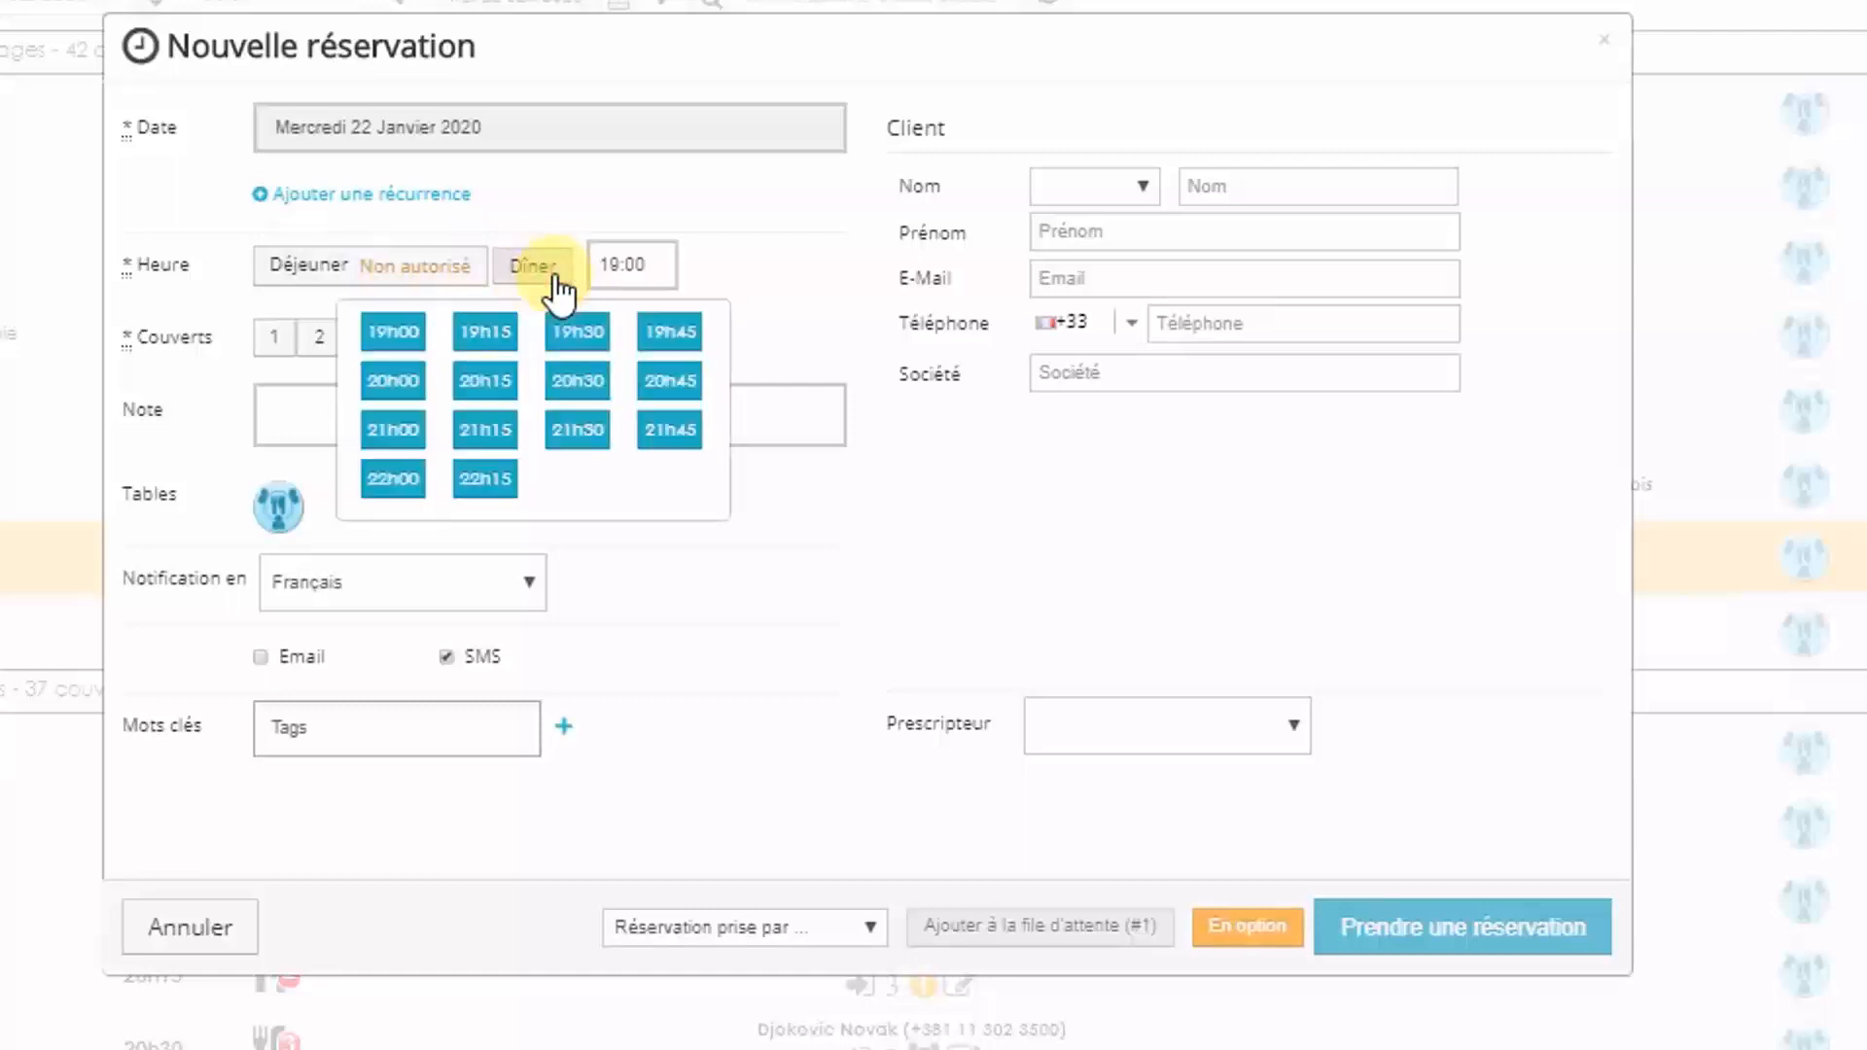
click(491, 382)
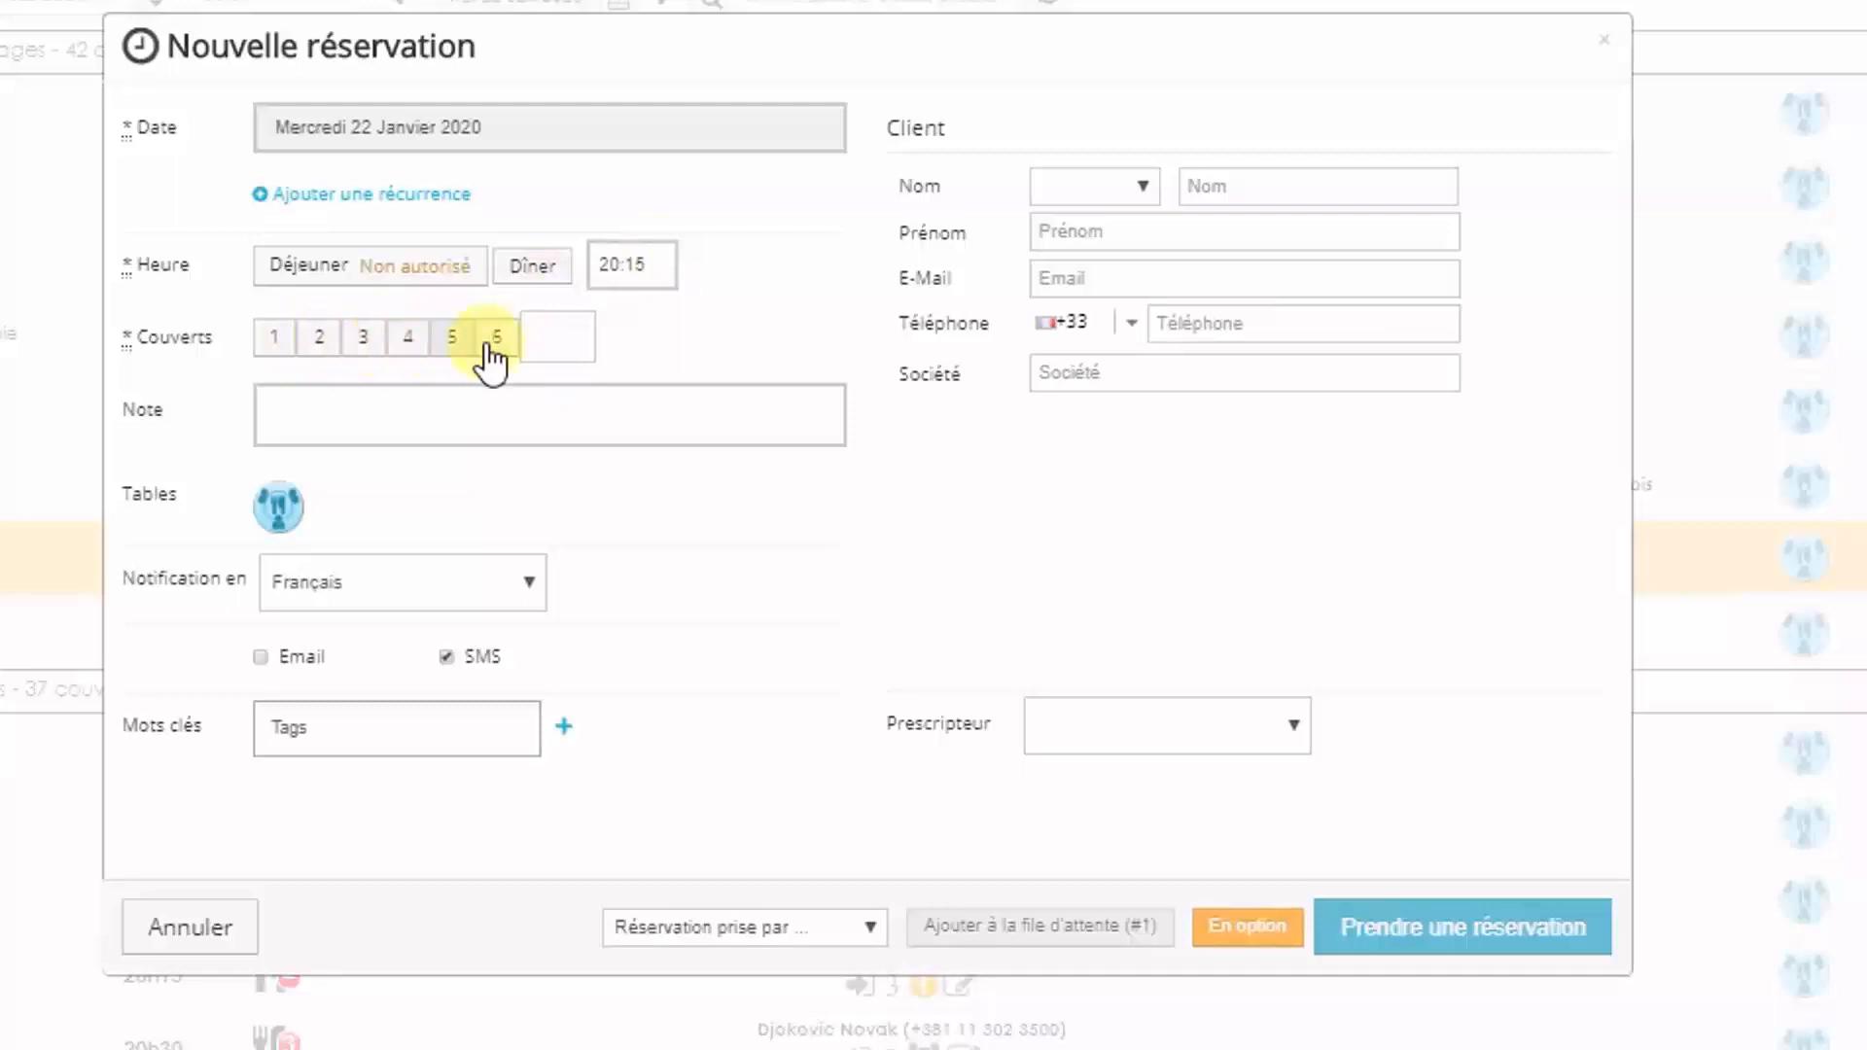
Set the reservation's number of covers to 7.
click(547, 345)
text(7)
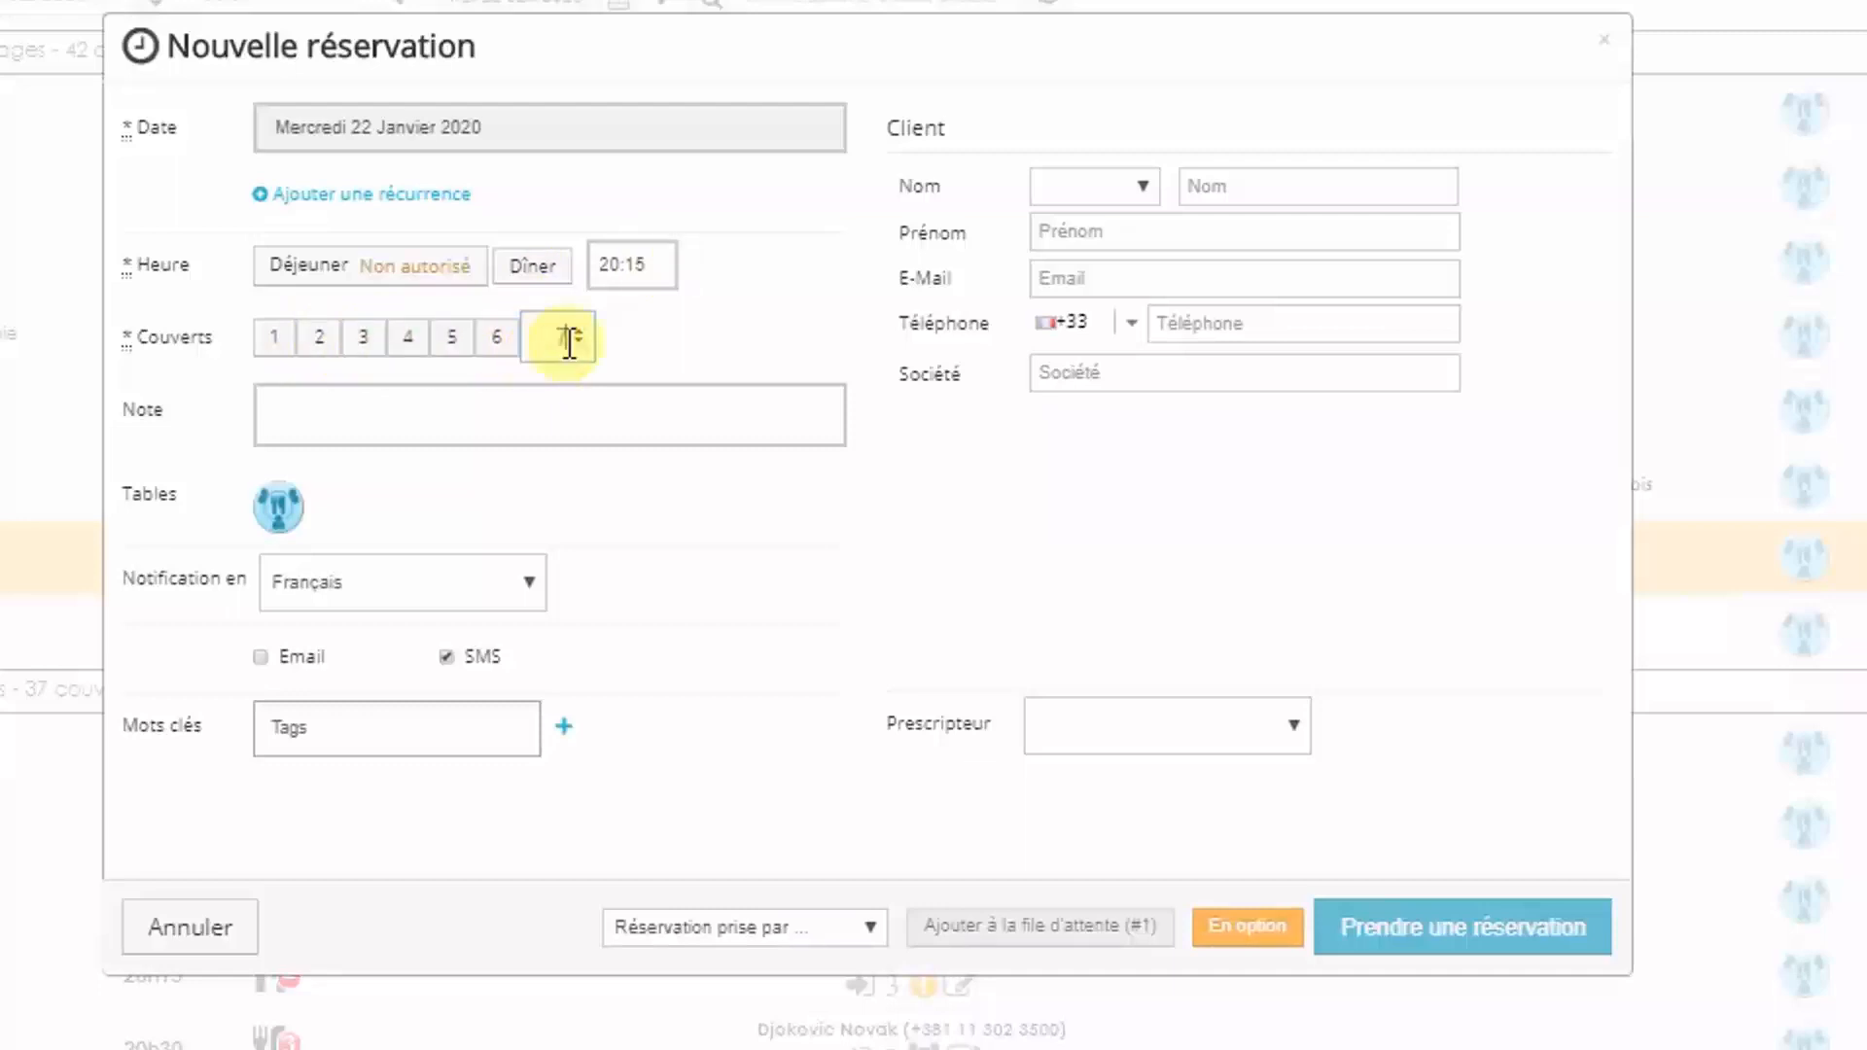
click(823, 305)
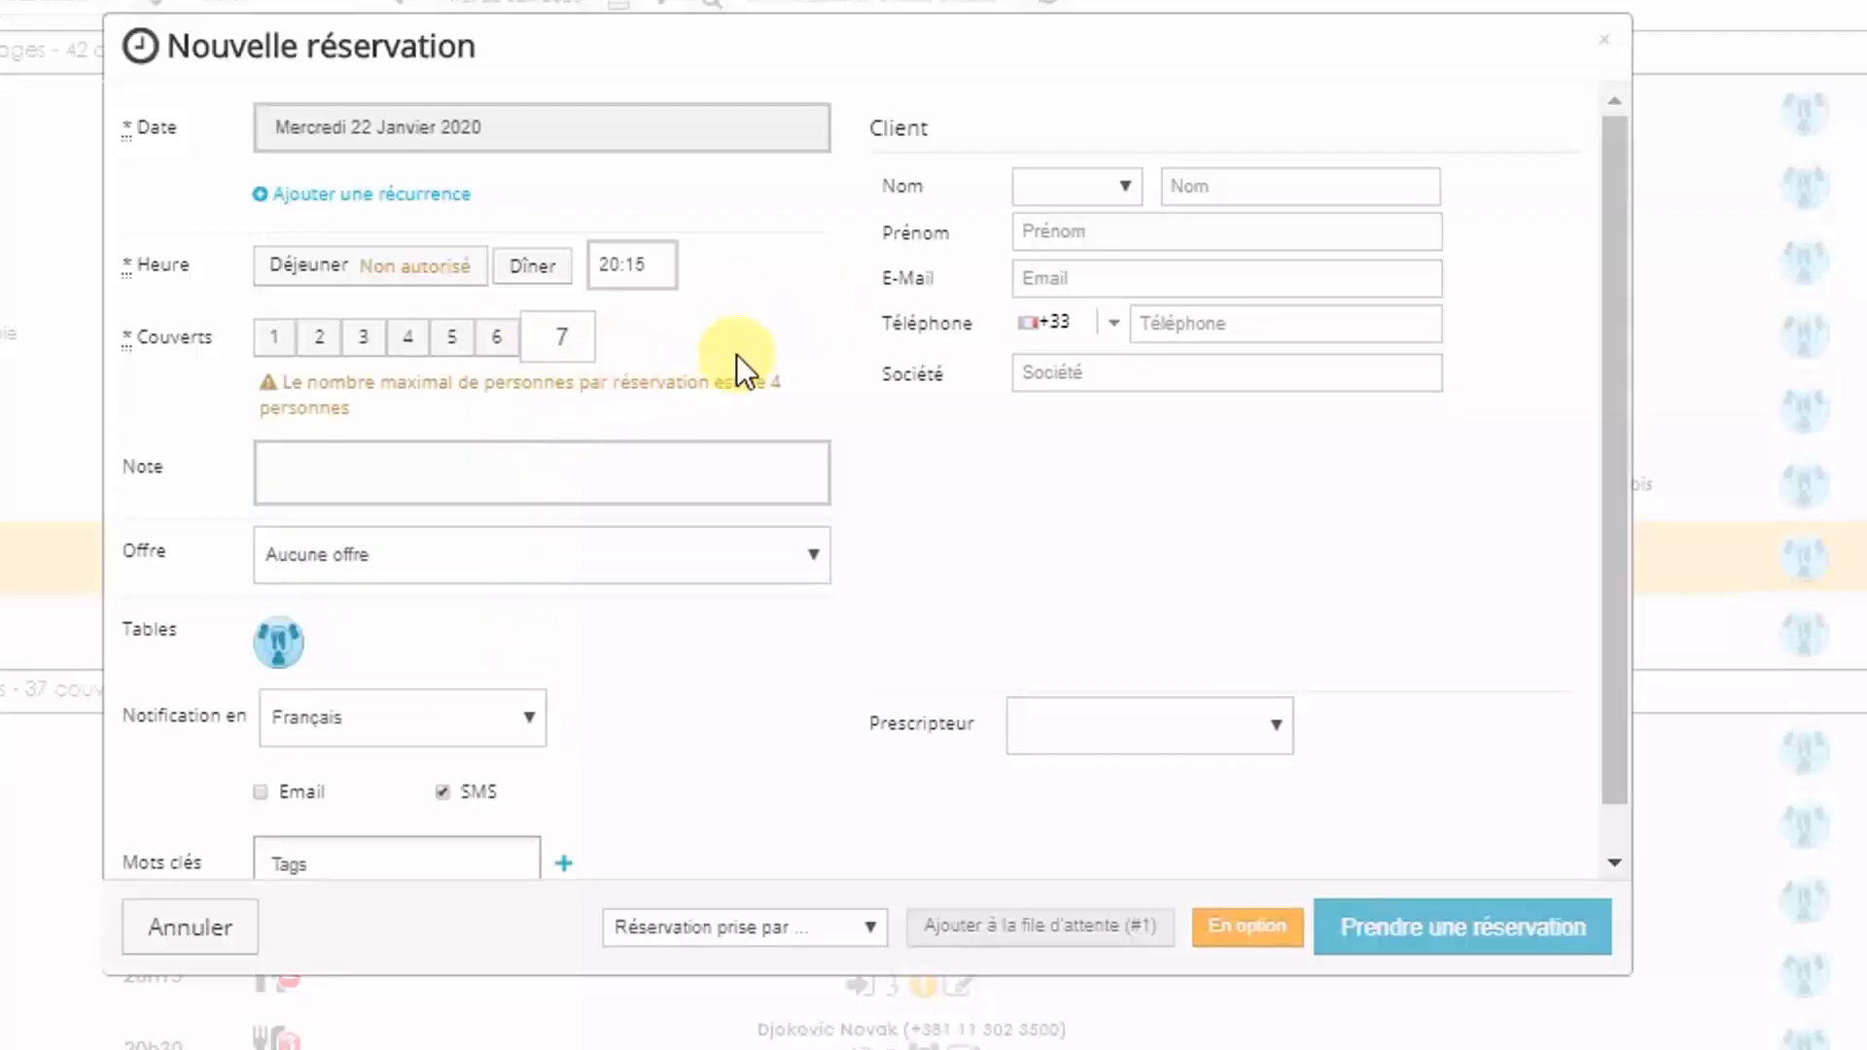
Enter the client's last name and first name, and add the client as a new contact.
click(1334, 199)
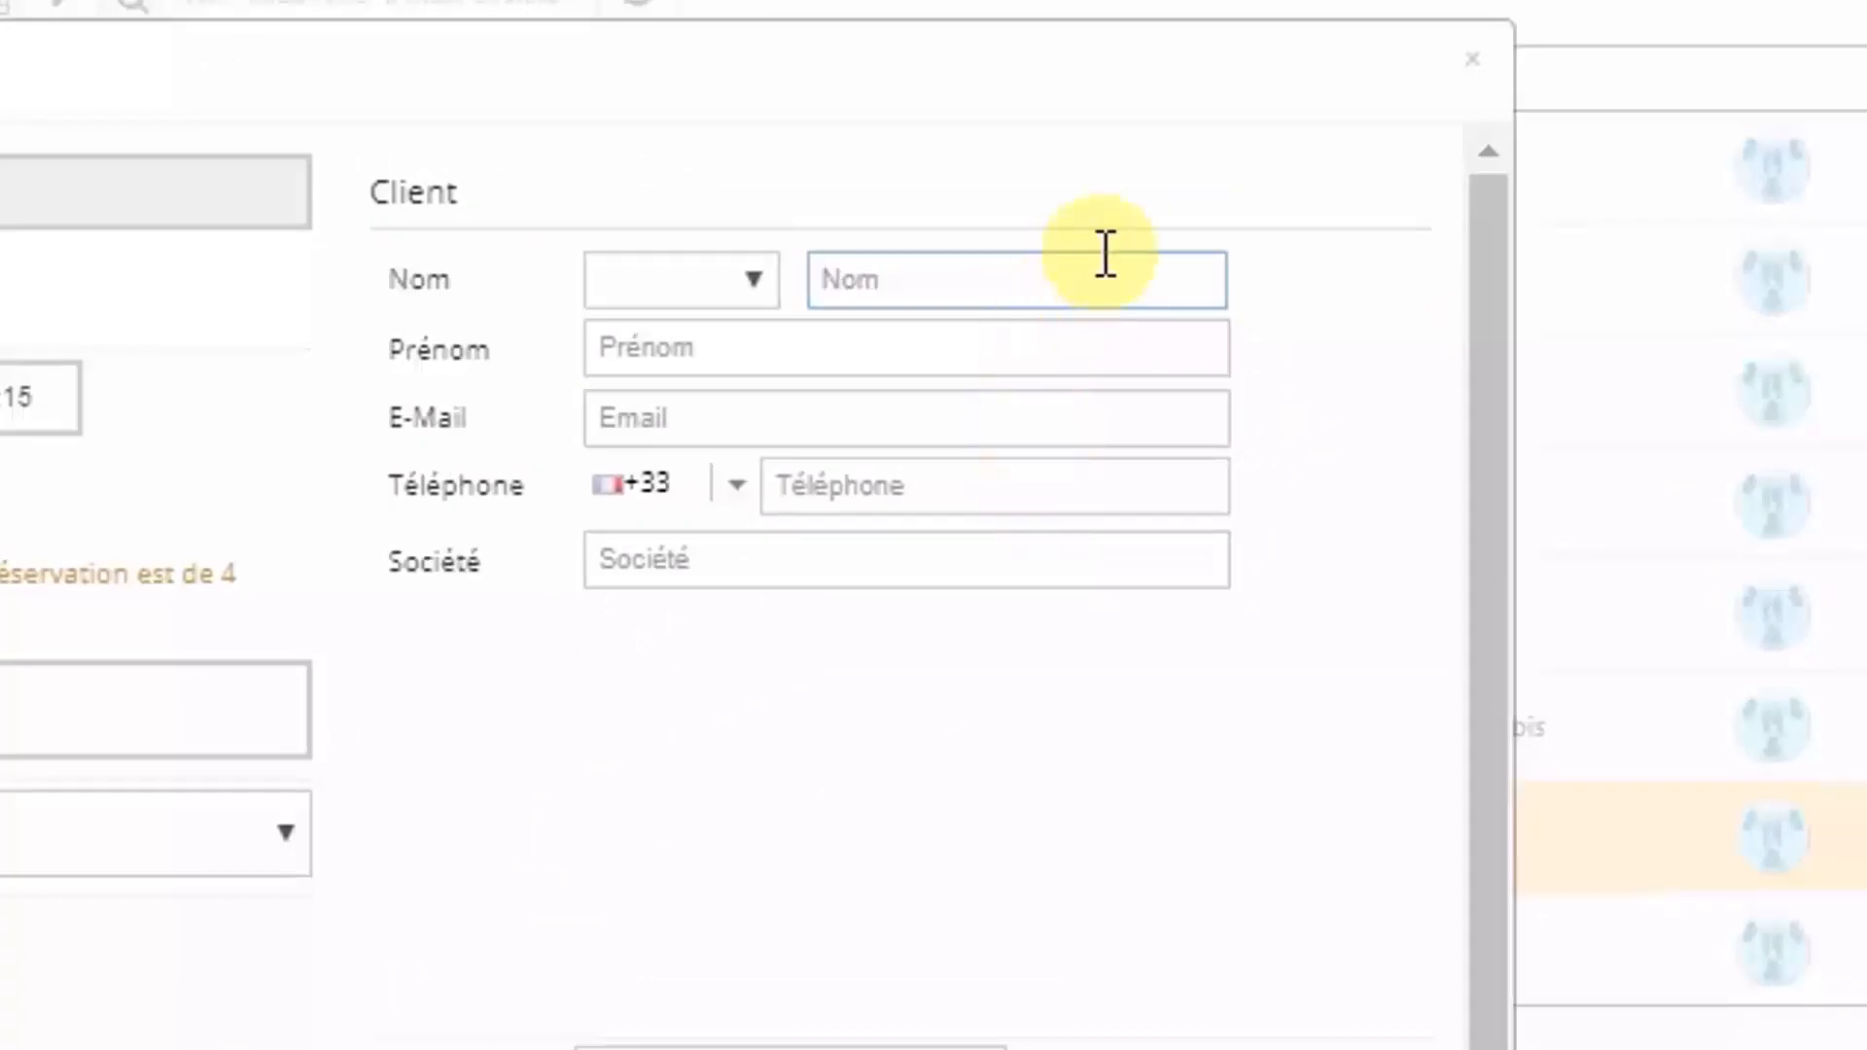
text(TEST)
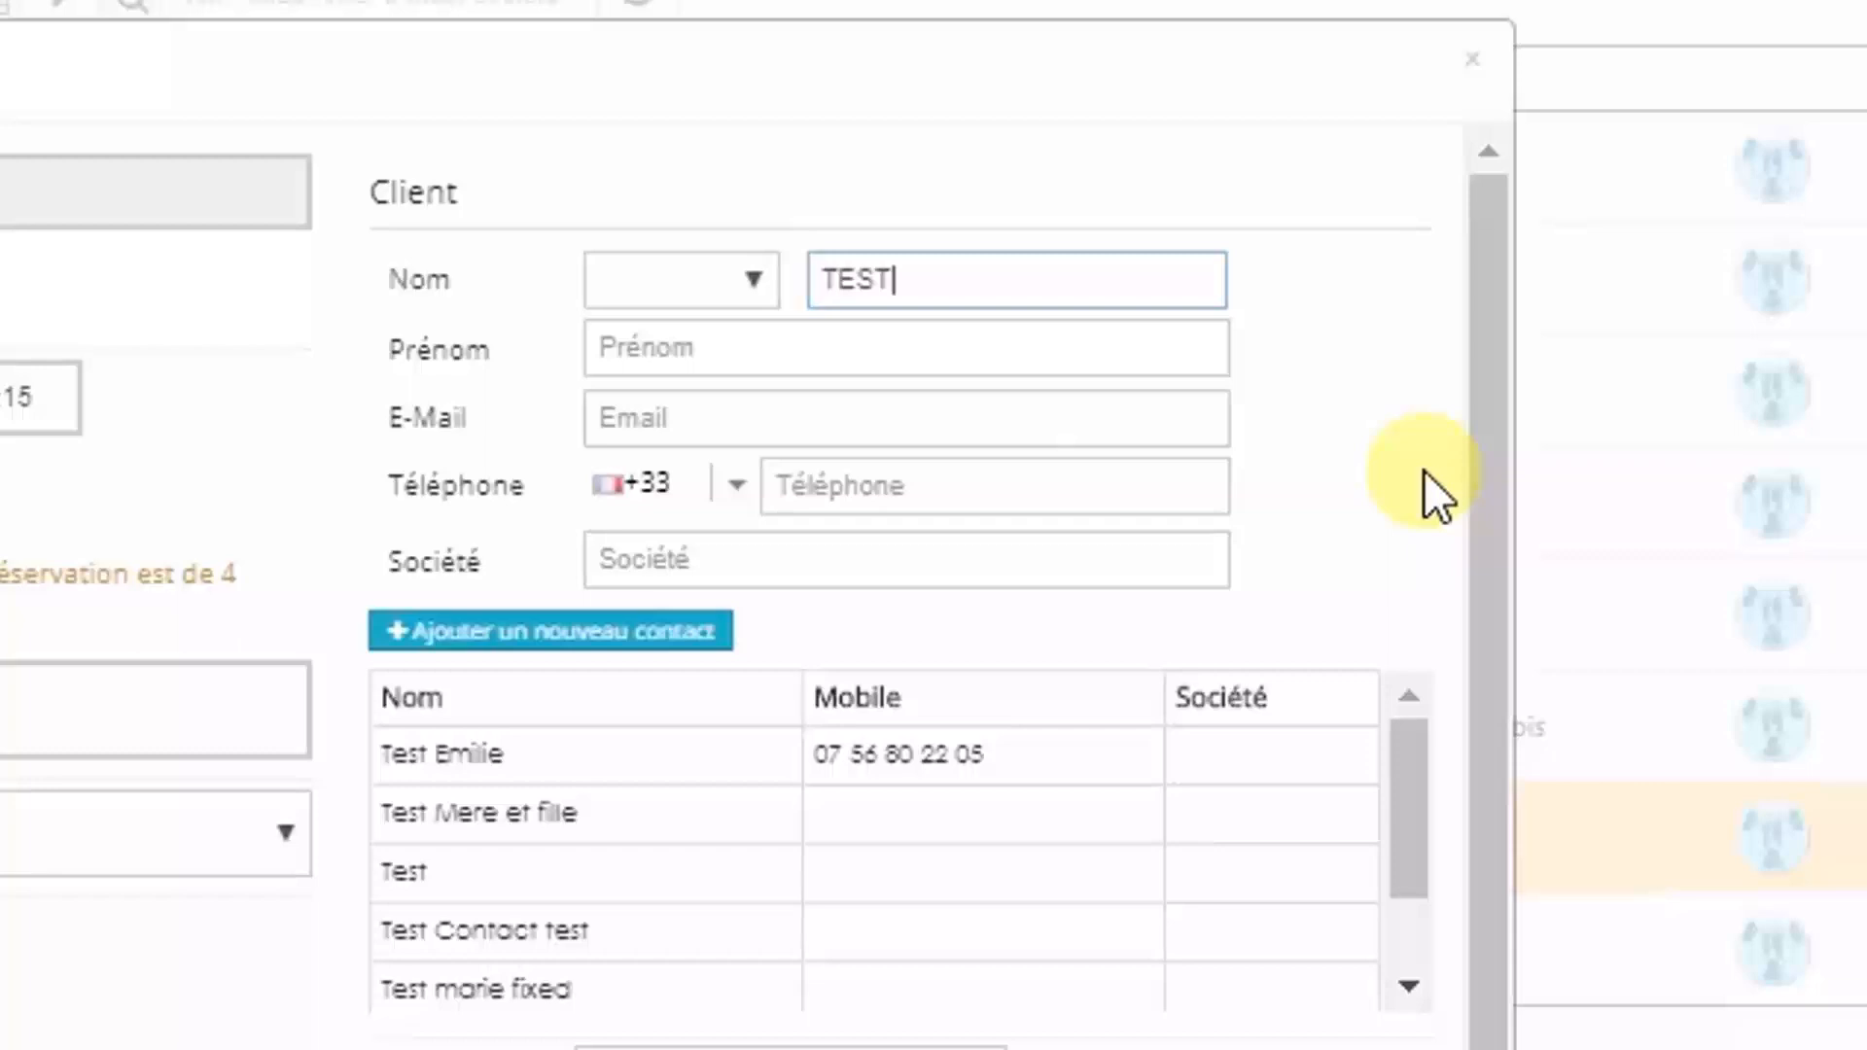
scroll(987, 890, down, 2)
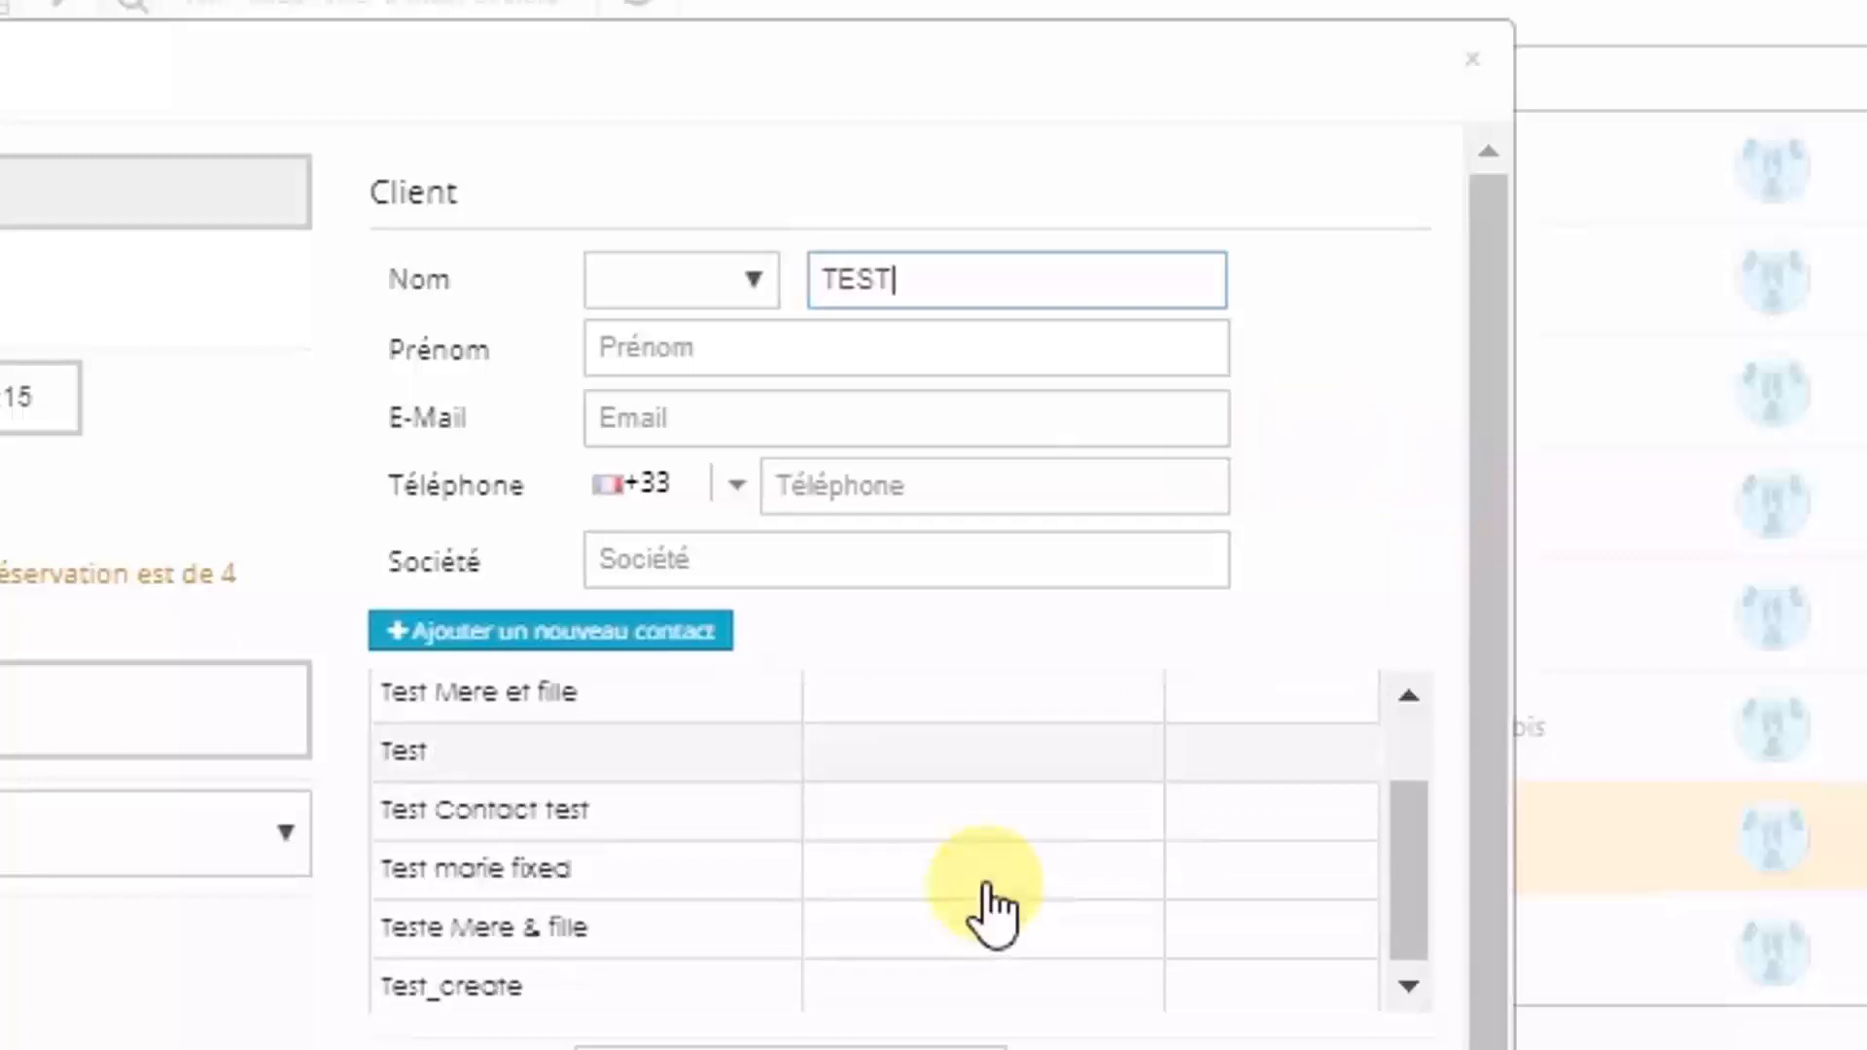
scroll(987, 893, up, 2)
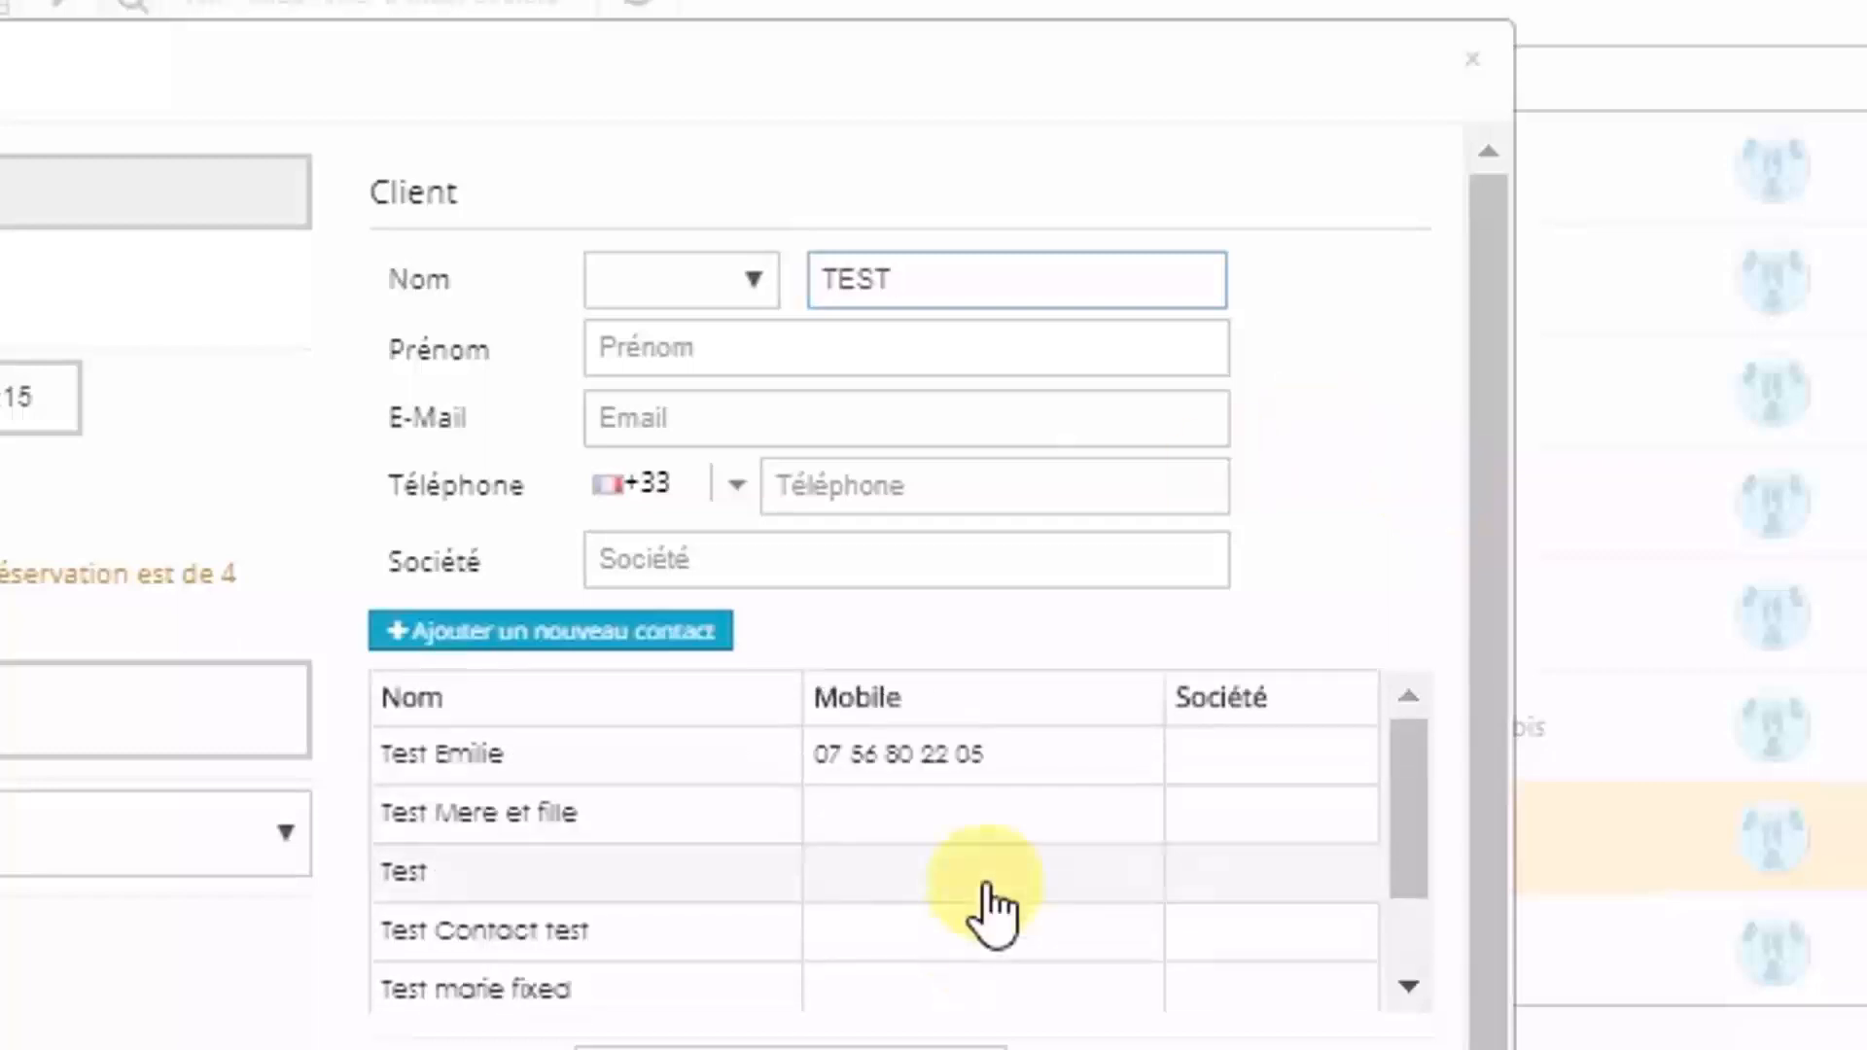
click(1051, 358)
text(Marie)
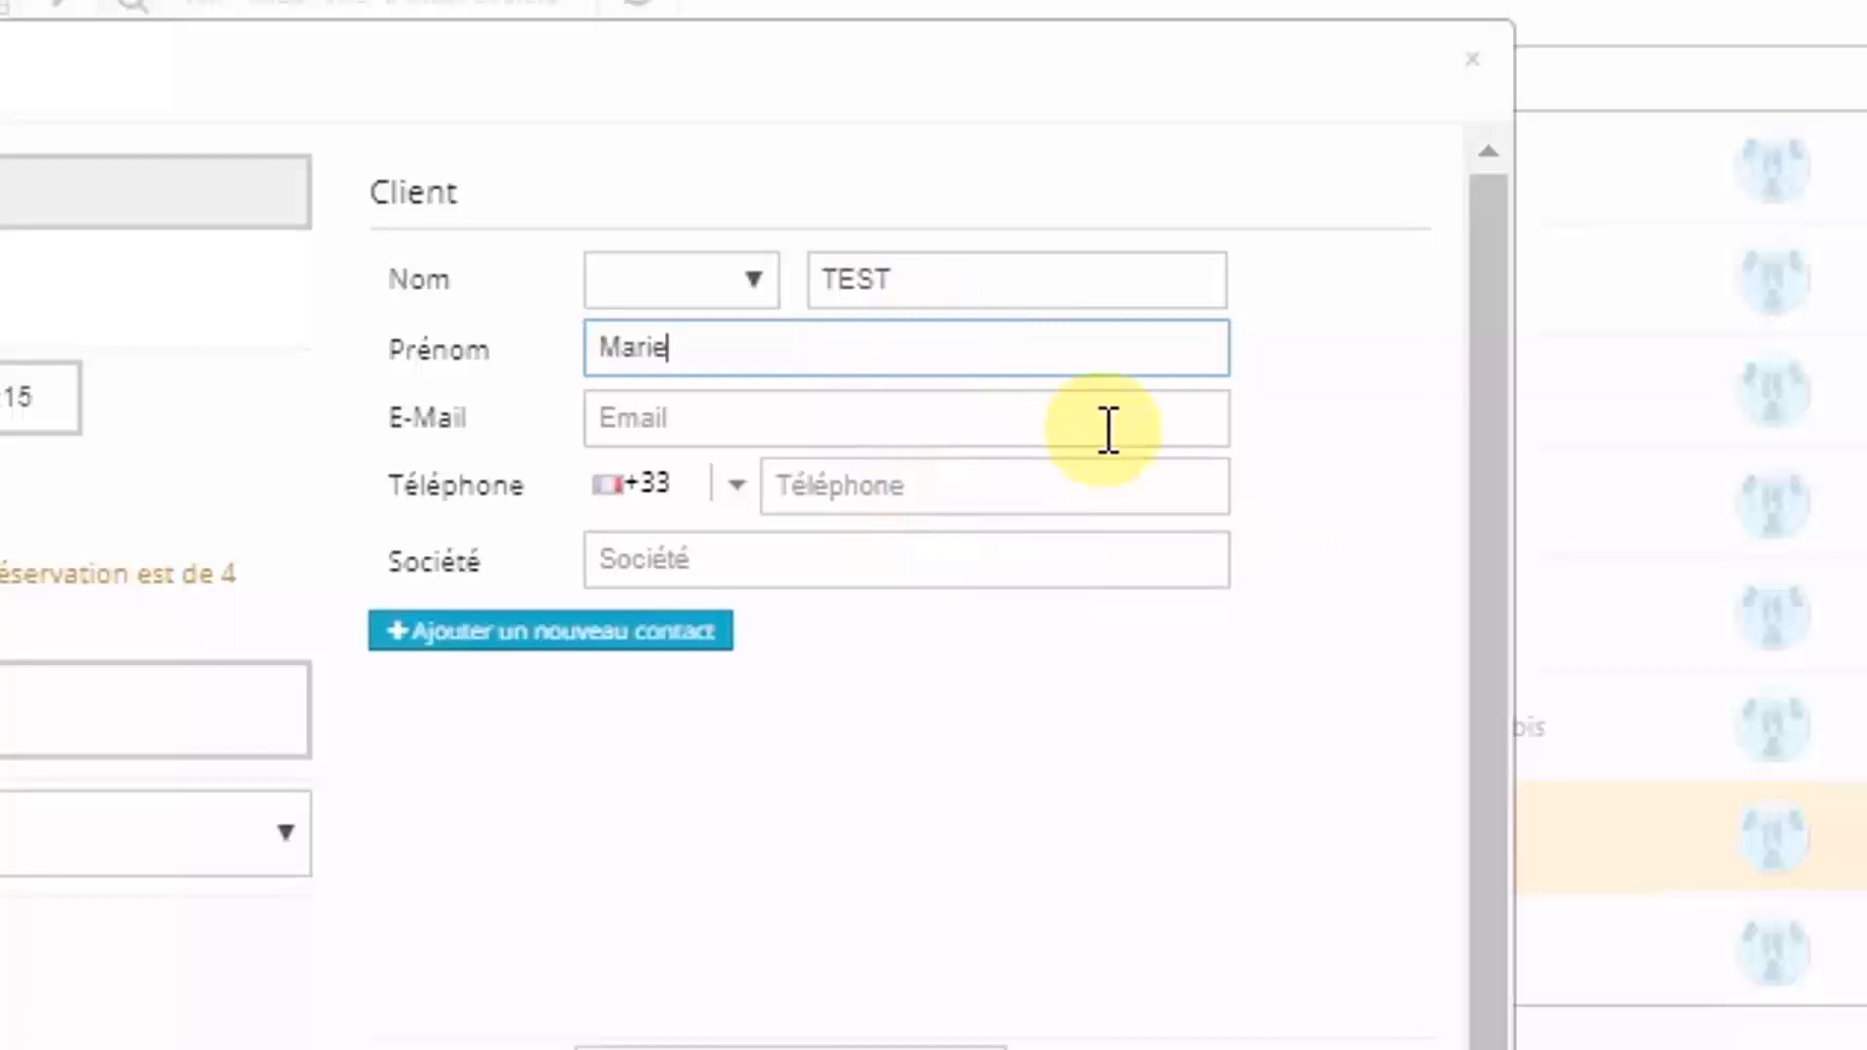
key(Return)
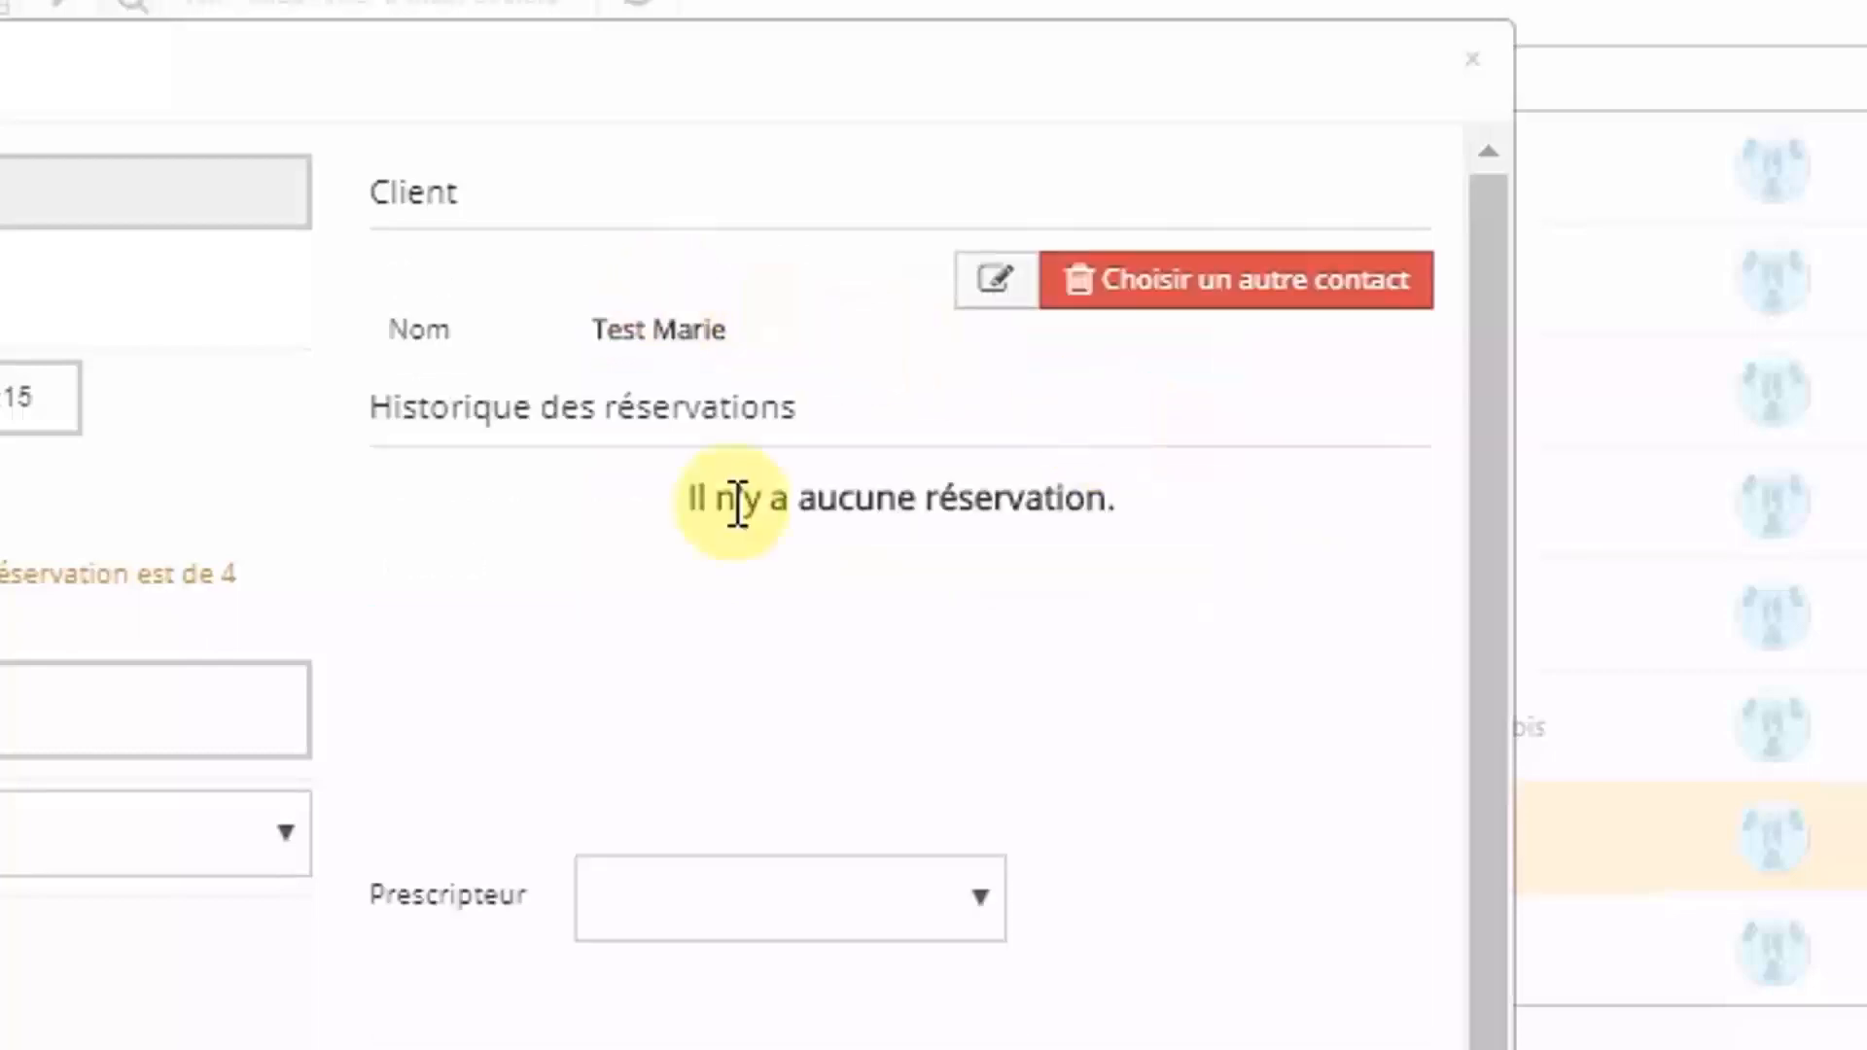
Review the contact's editable details and the available client groups, leaving the contact form without saving.
click(987, 292)
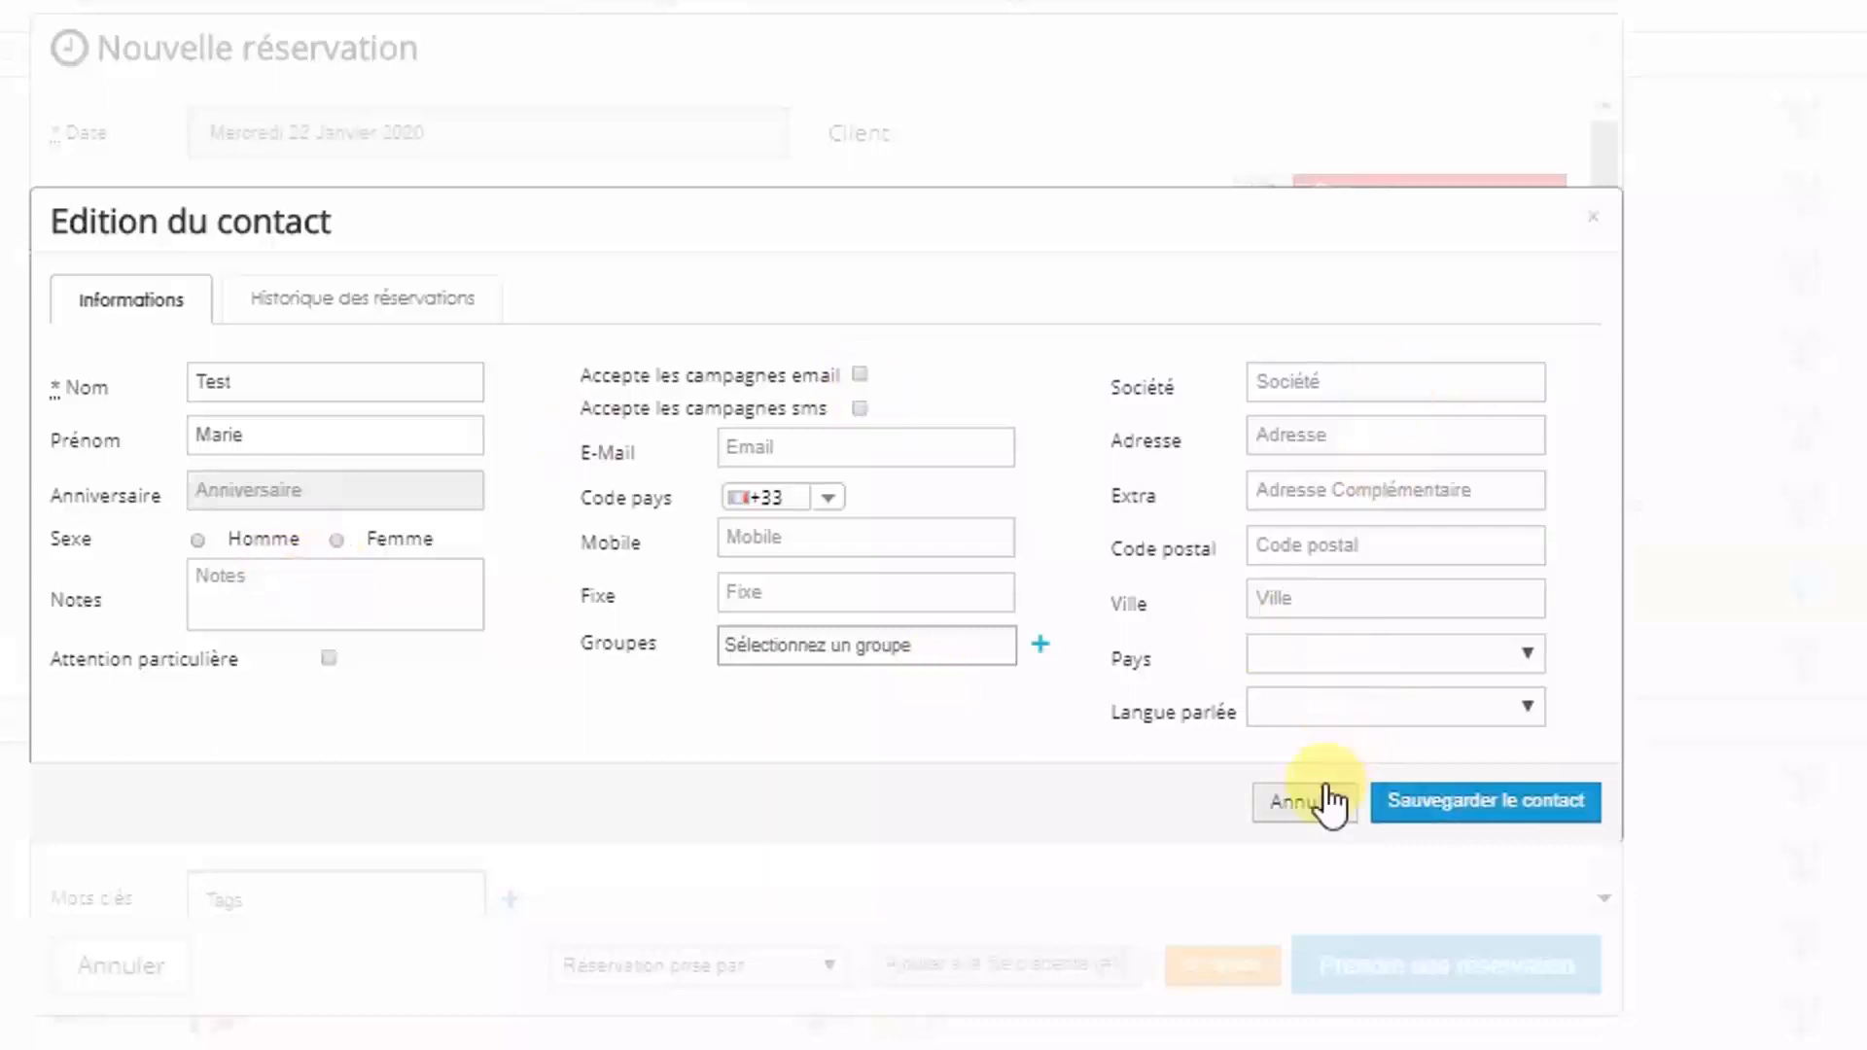
click(876, 657)
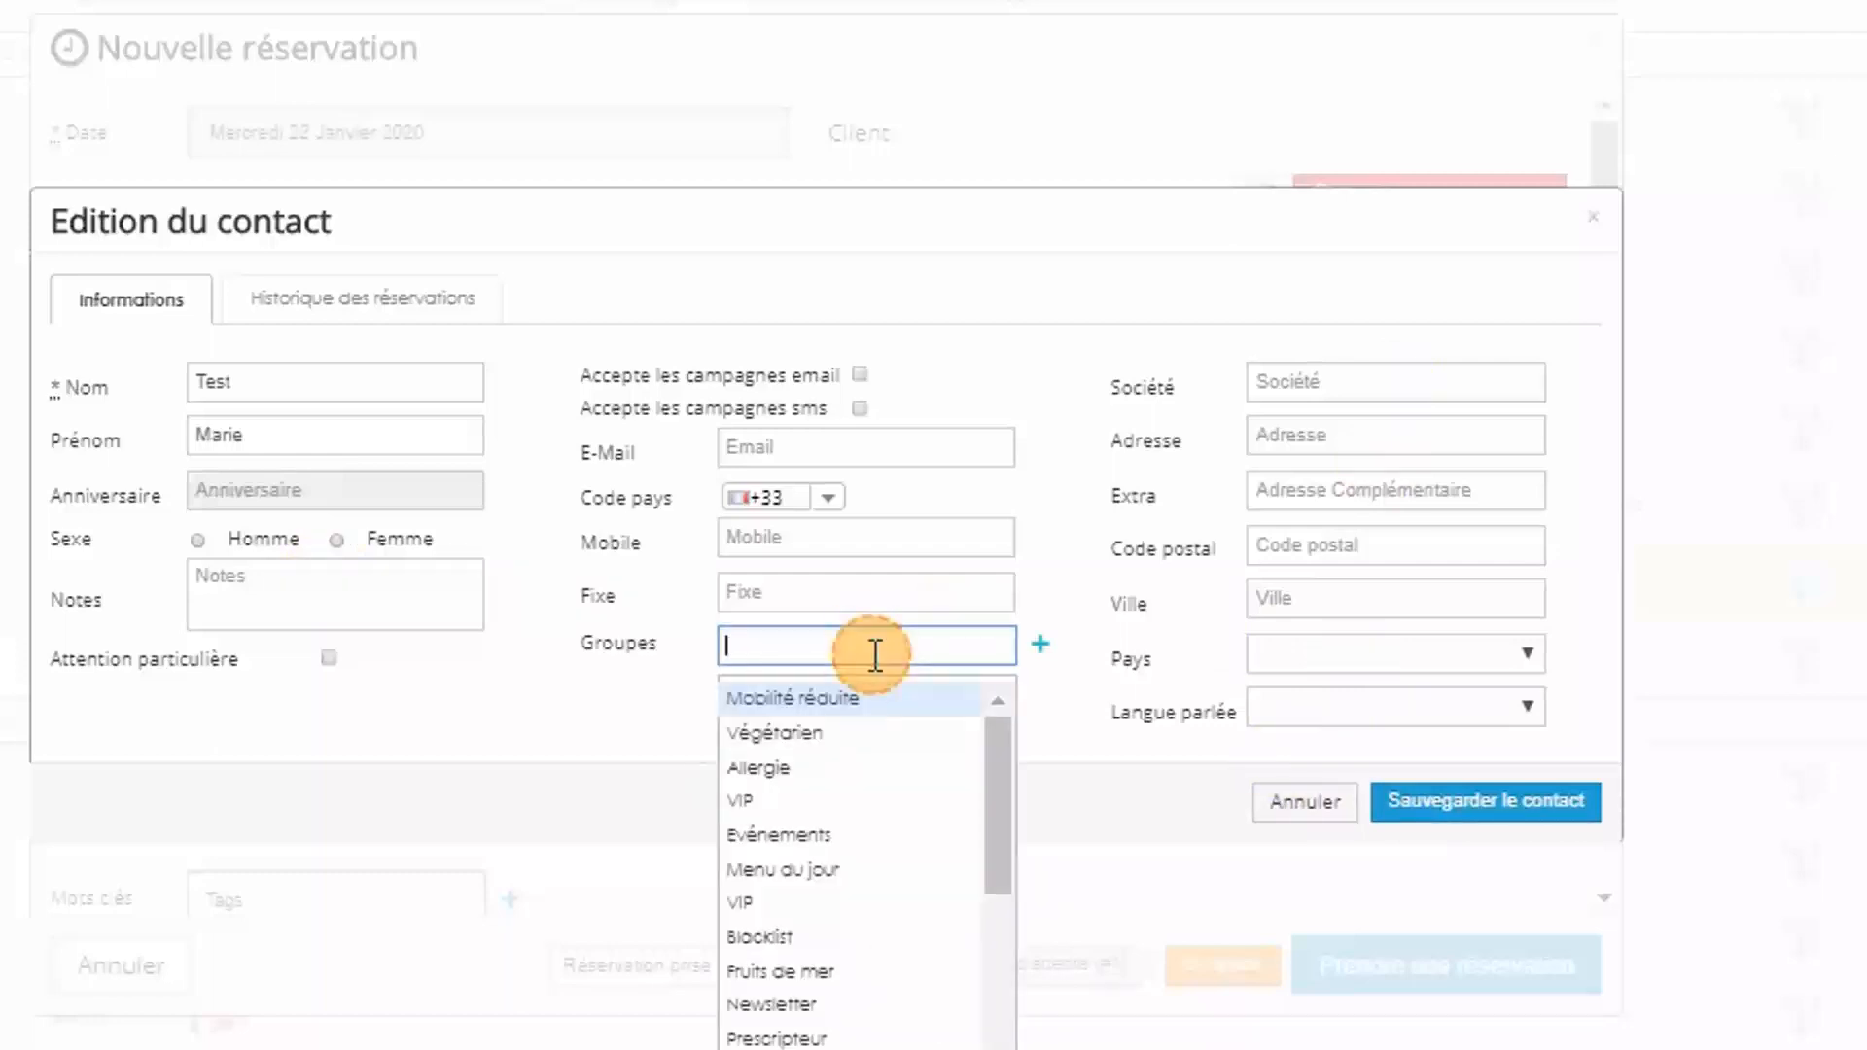
click(1308, 803)
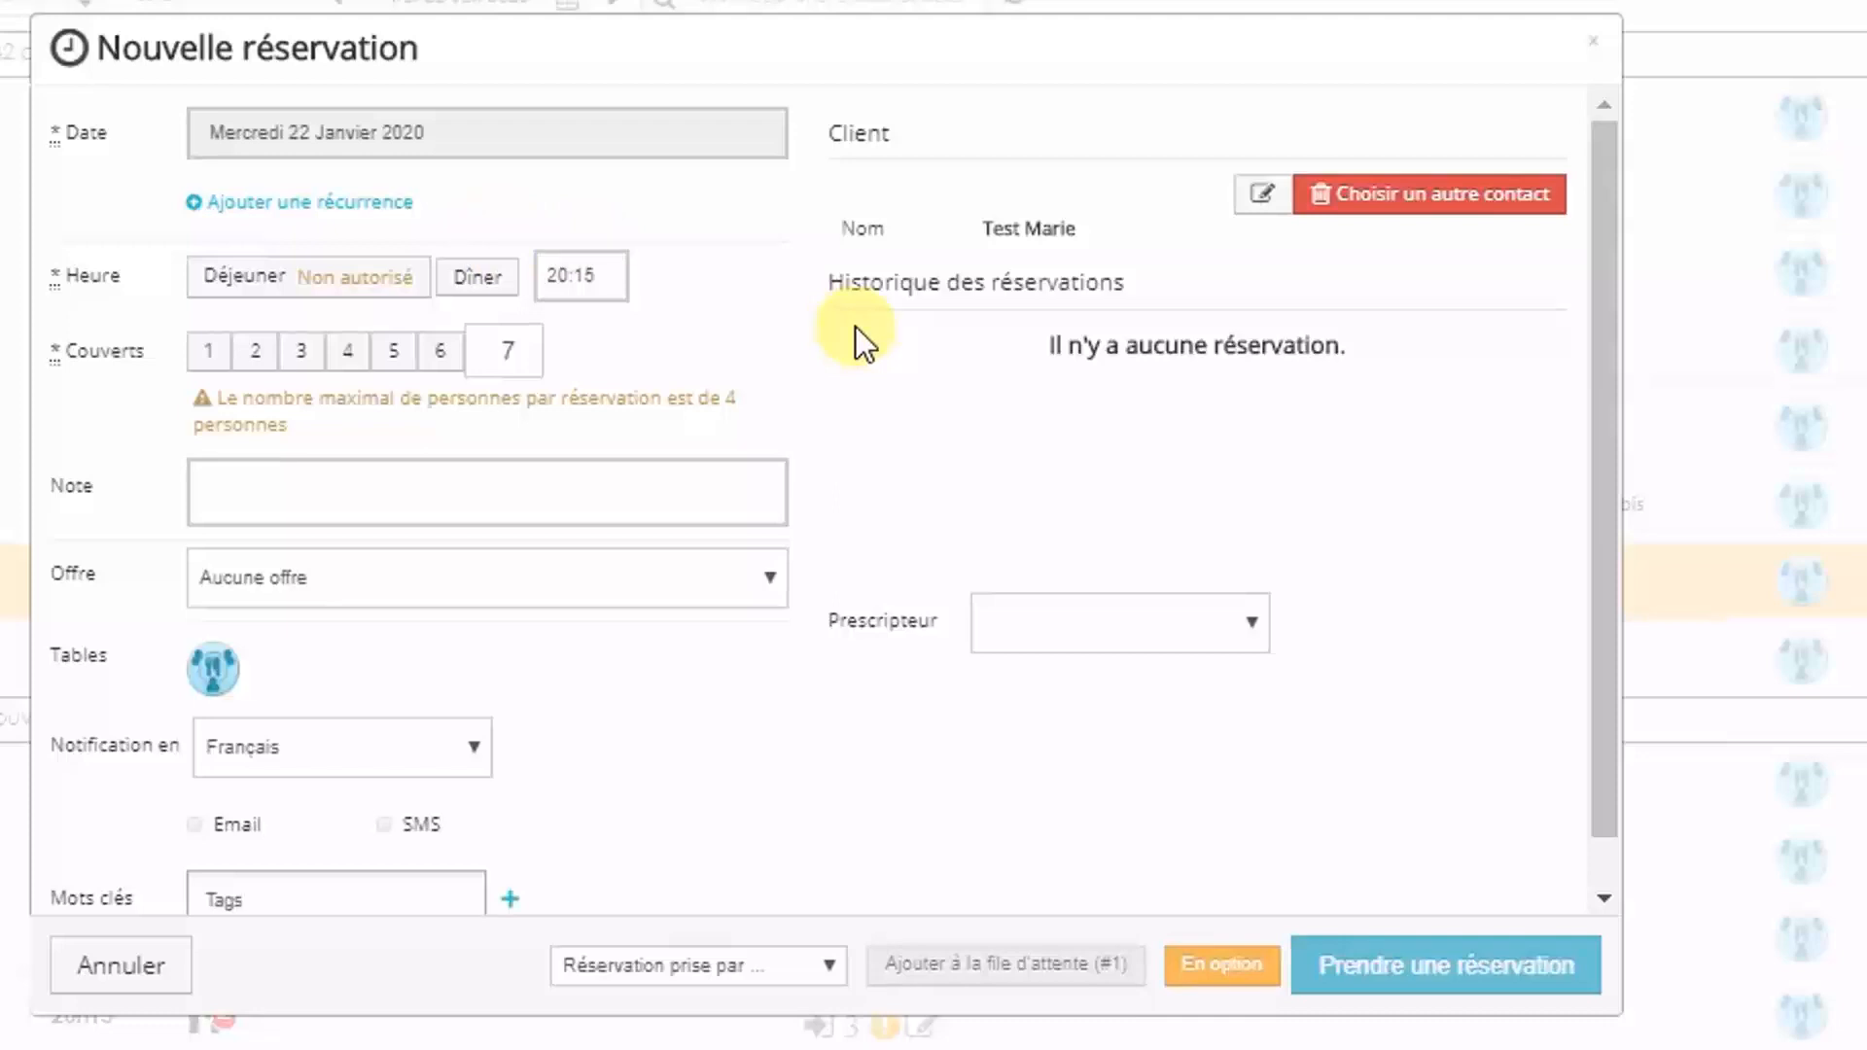
Add the note "souhaite être en terrasse" to the reservation and keep the offer at Aucune offre.
click(404, 488)
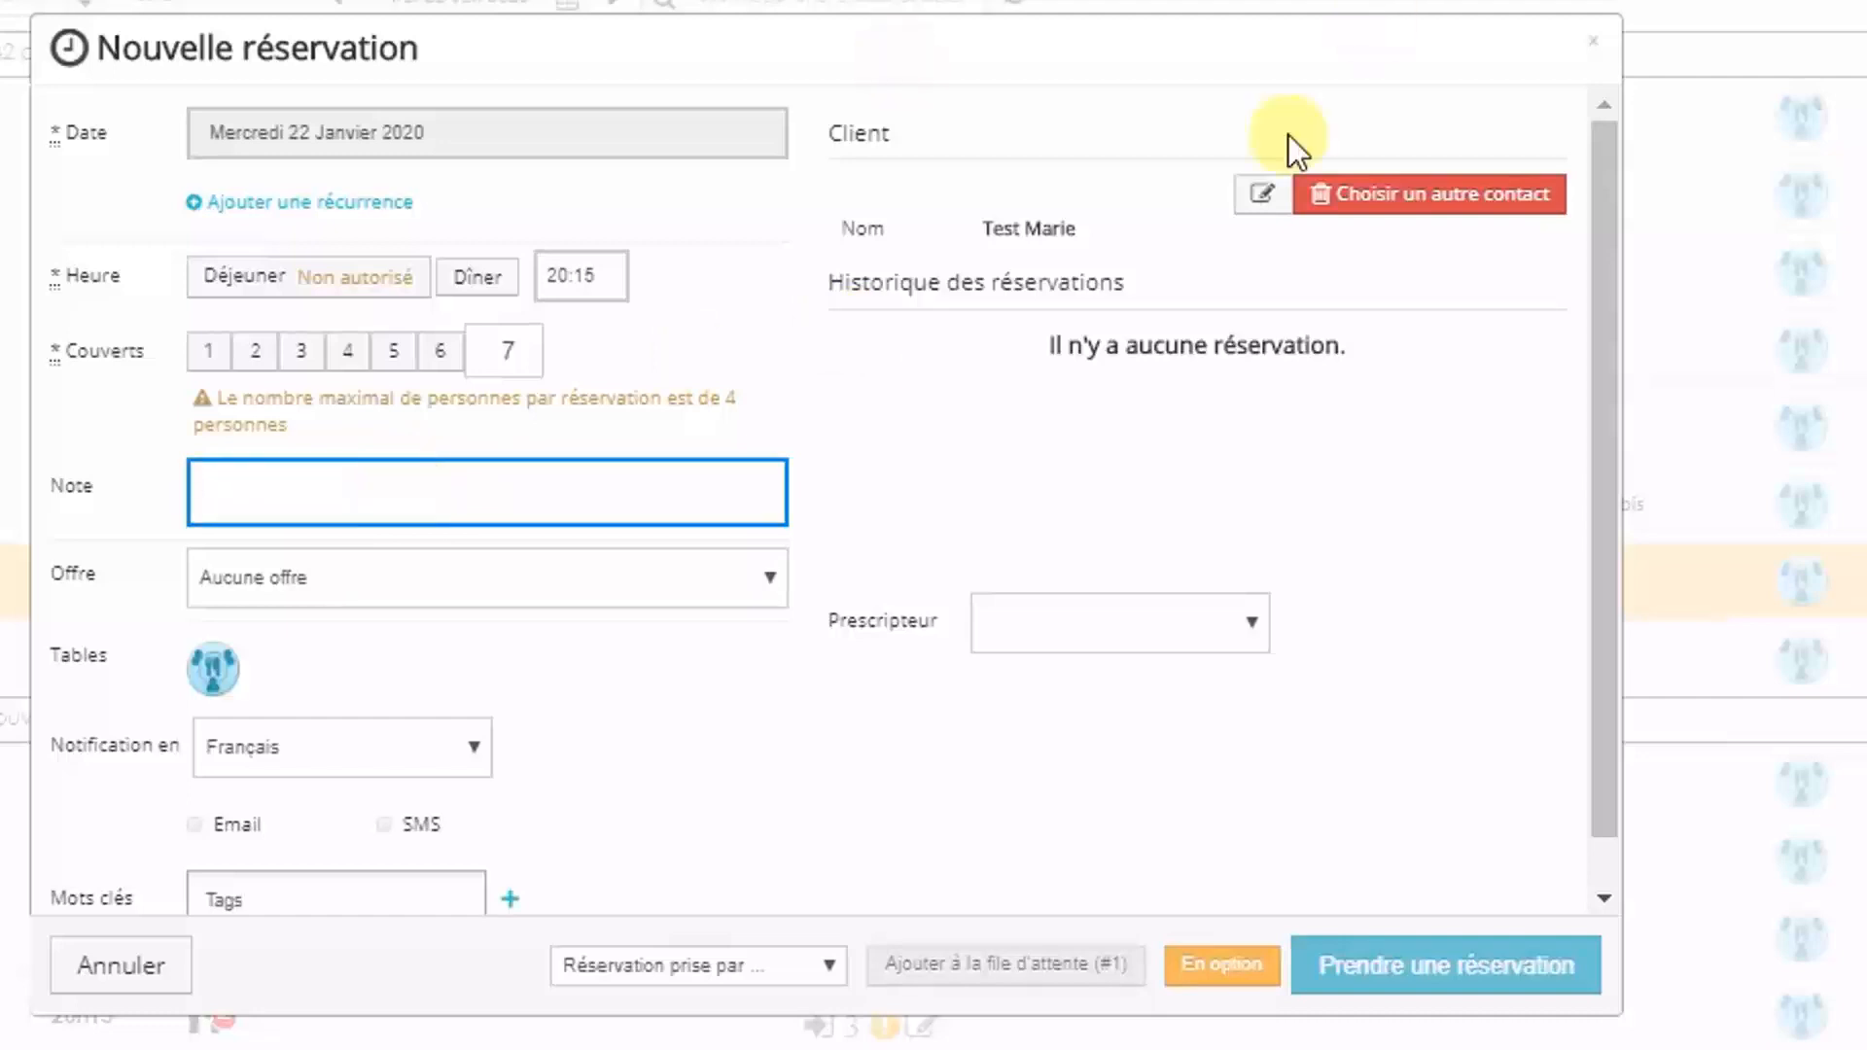
text(s)
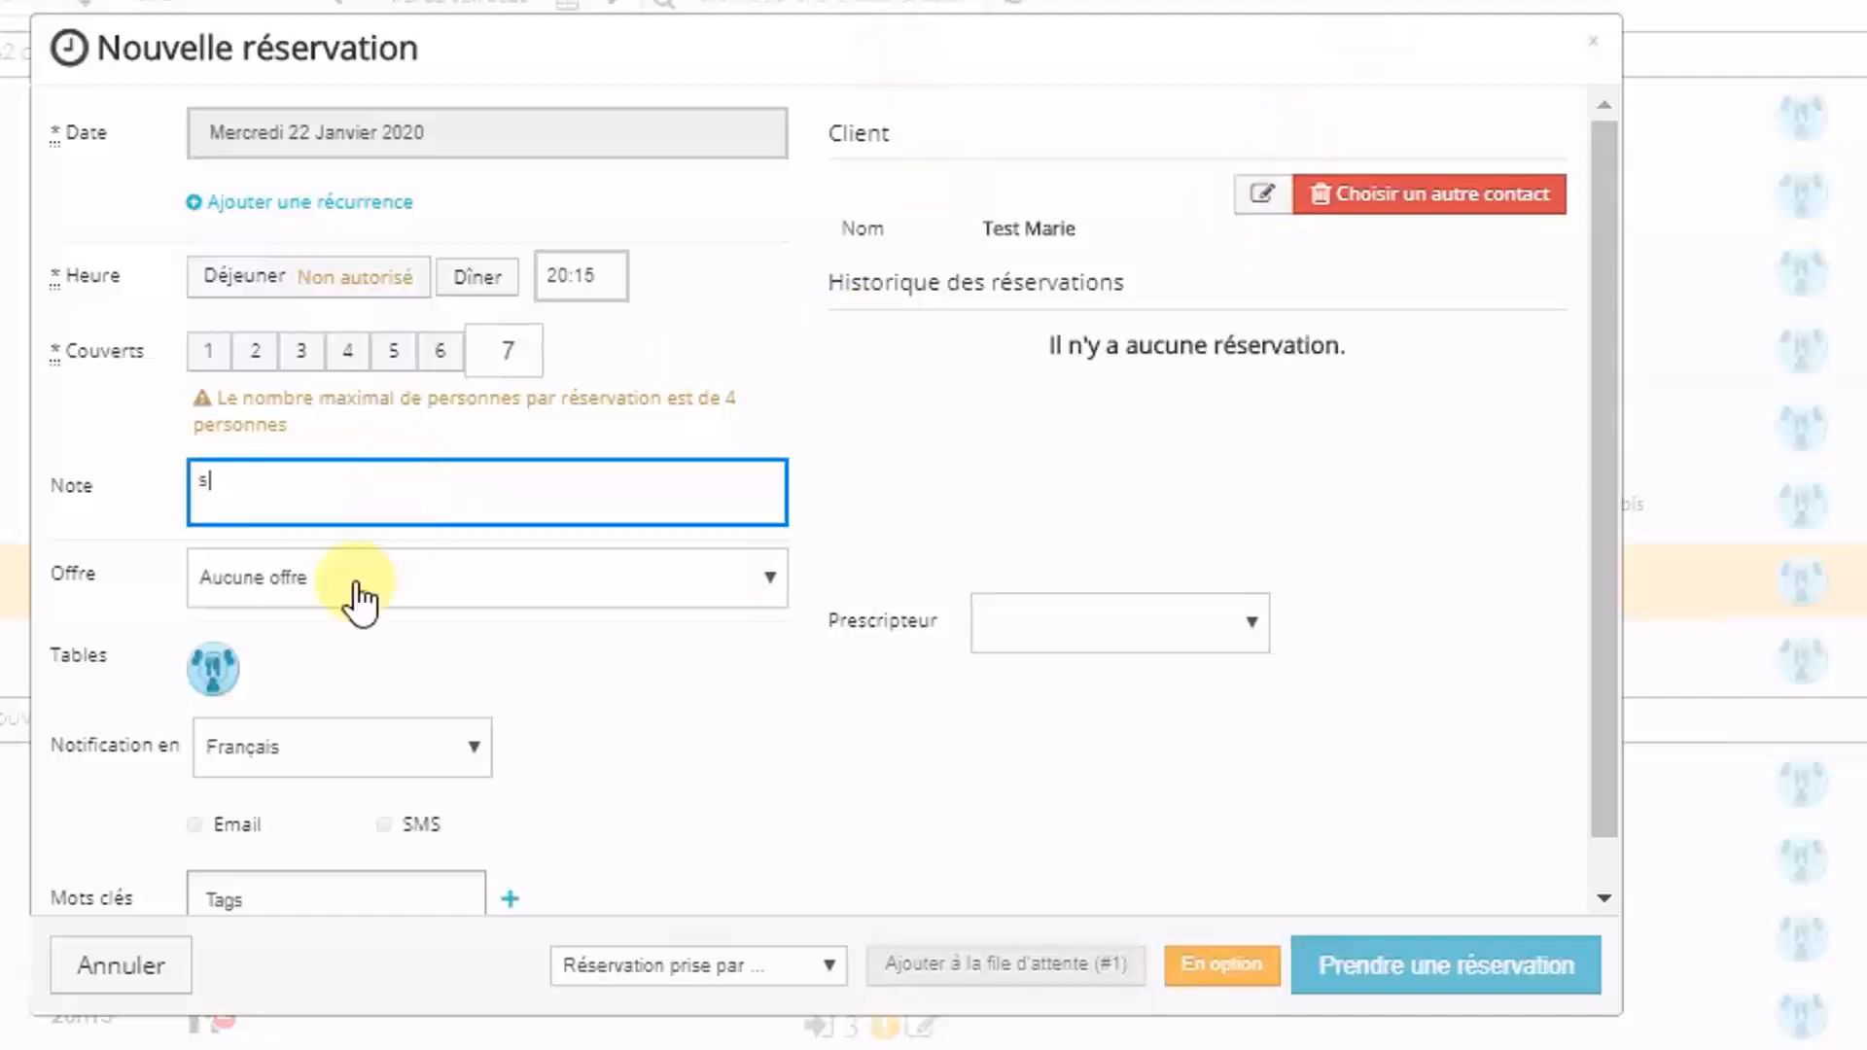
text(ouhaite être en terrasse)
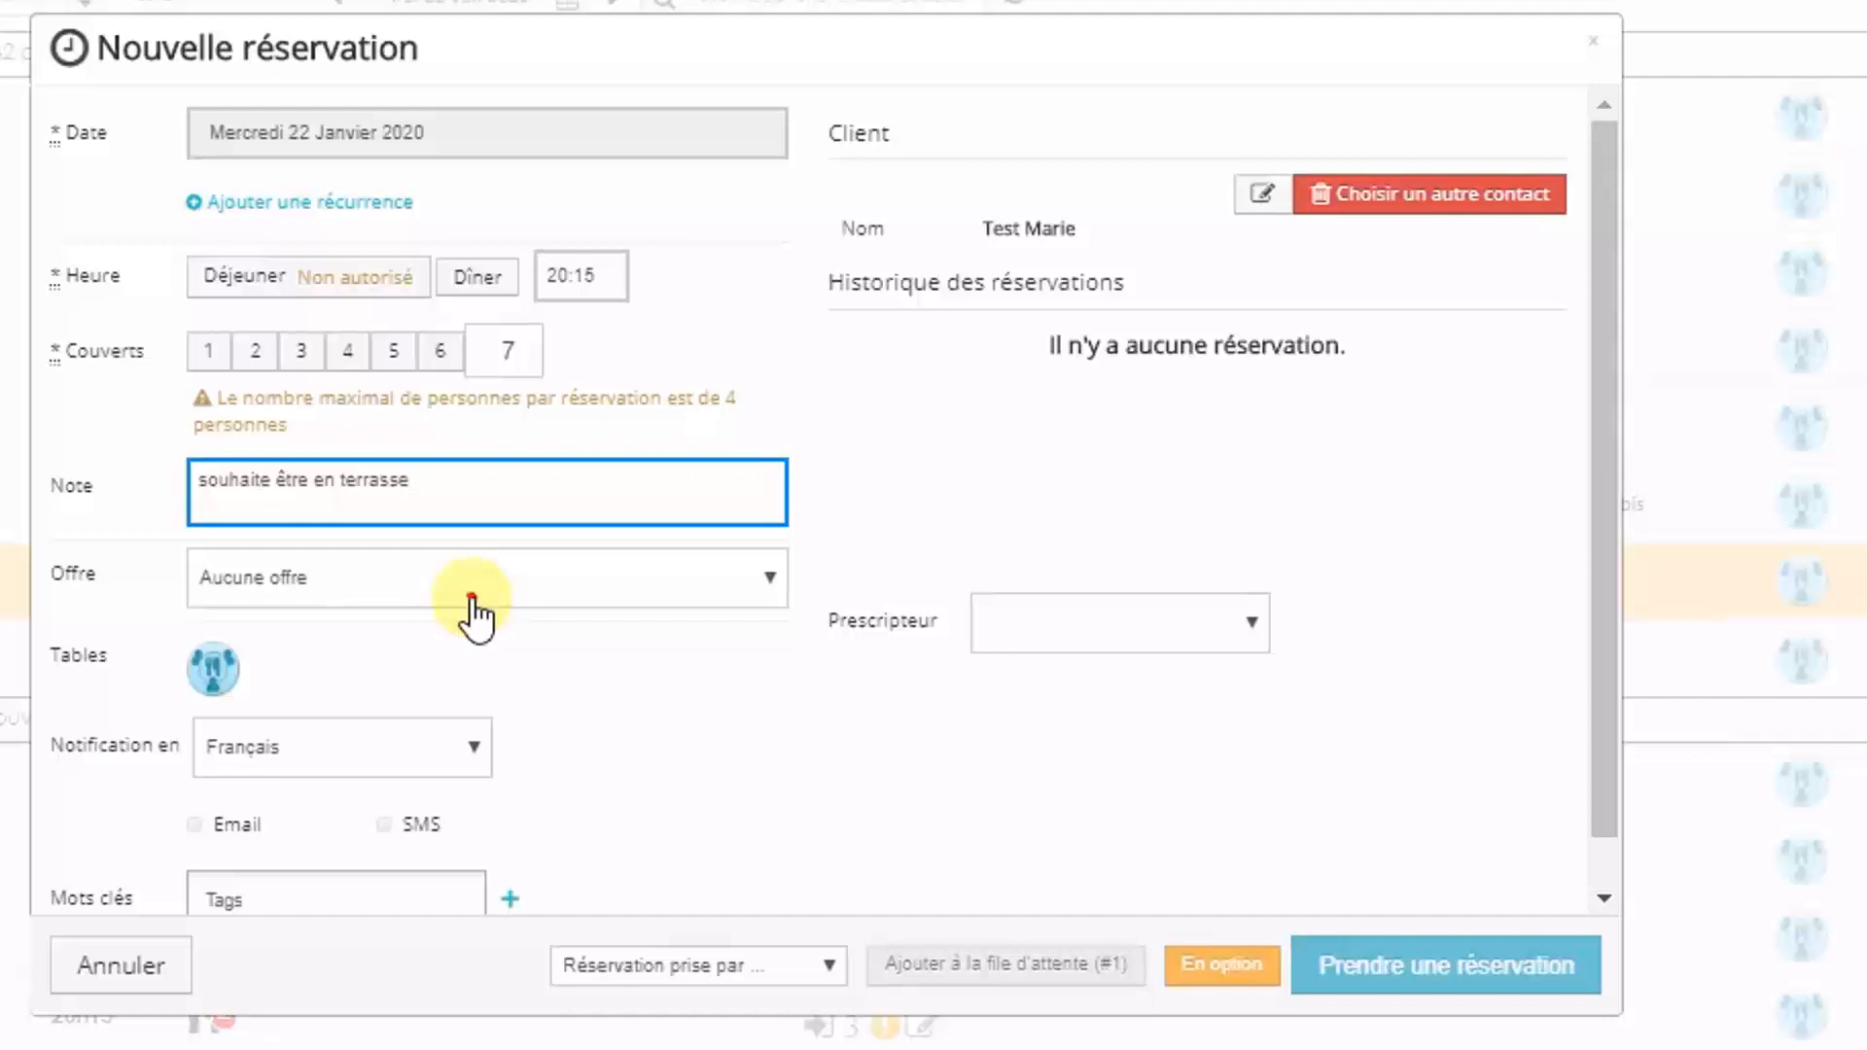
click(475, 603)
click(474, 620)
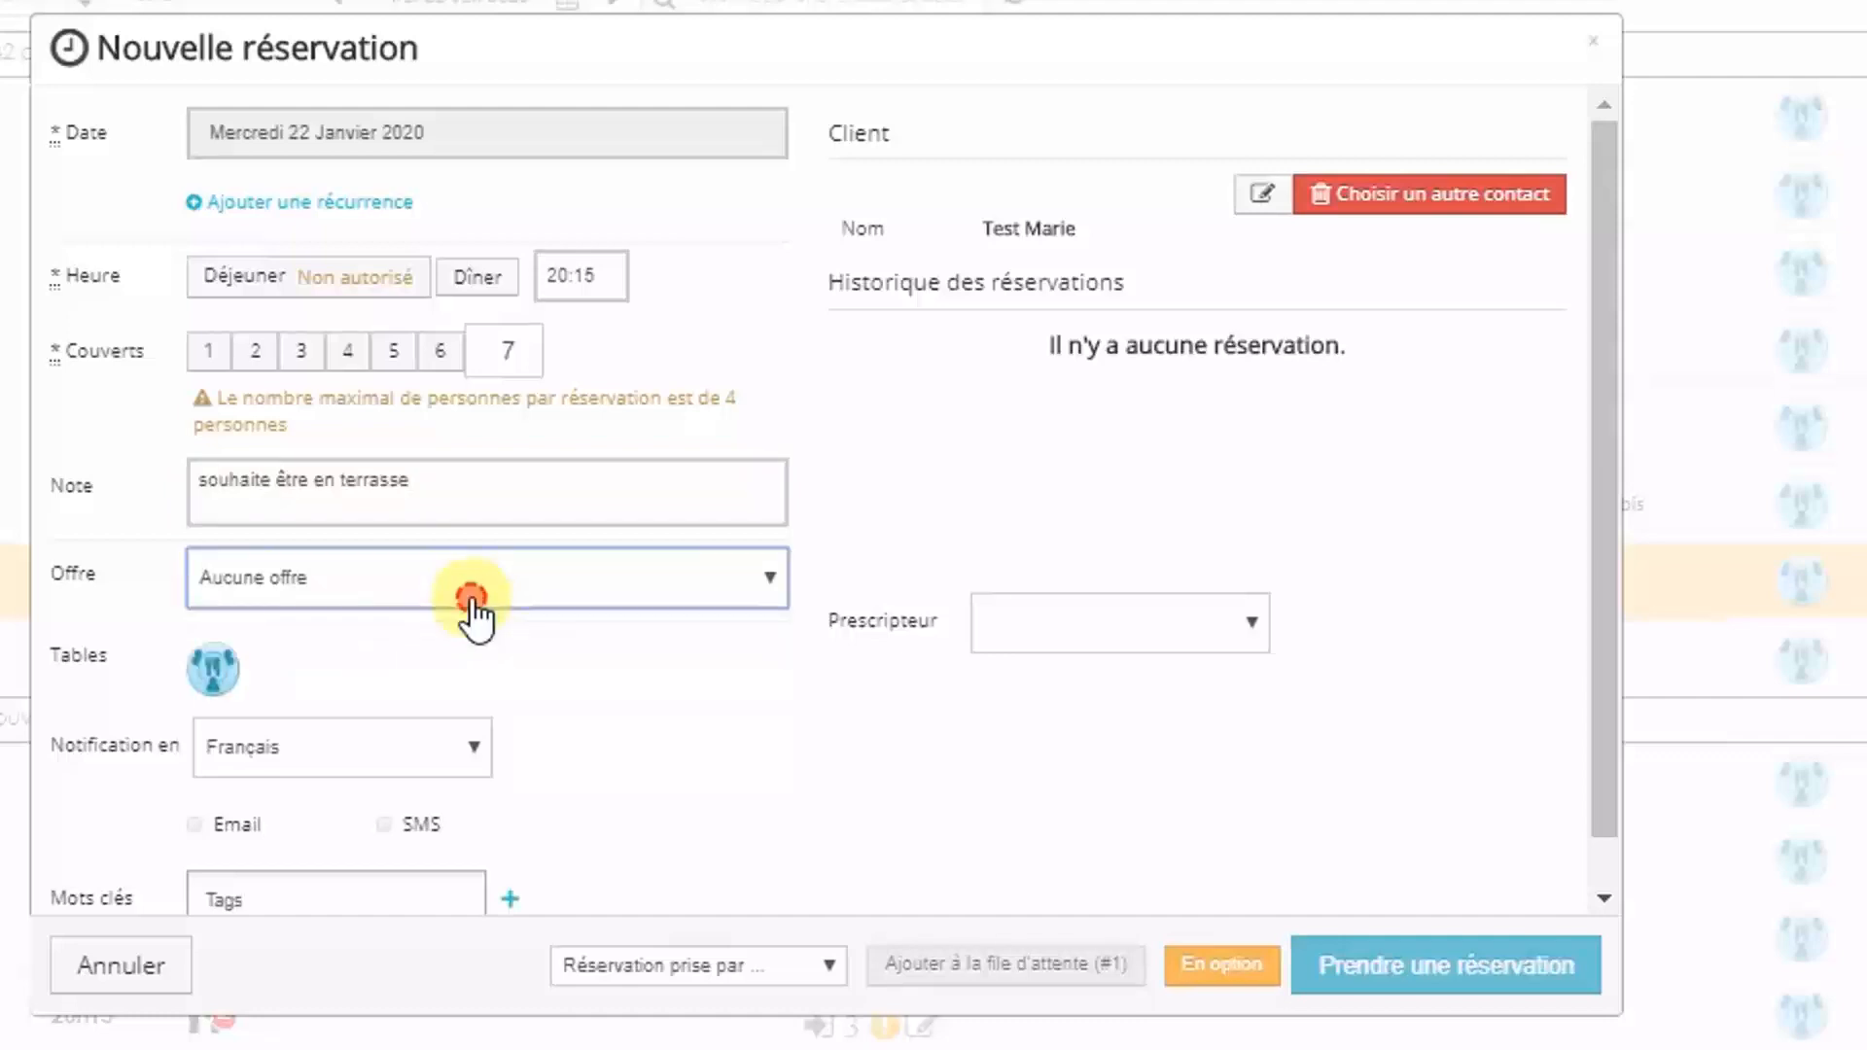
Assign tables Principale 10 and Principale 100 to the reservation with a duration of 120 minutes.
click(213, 669)
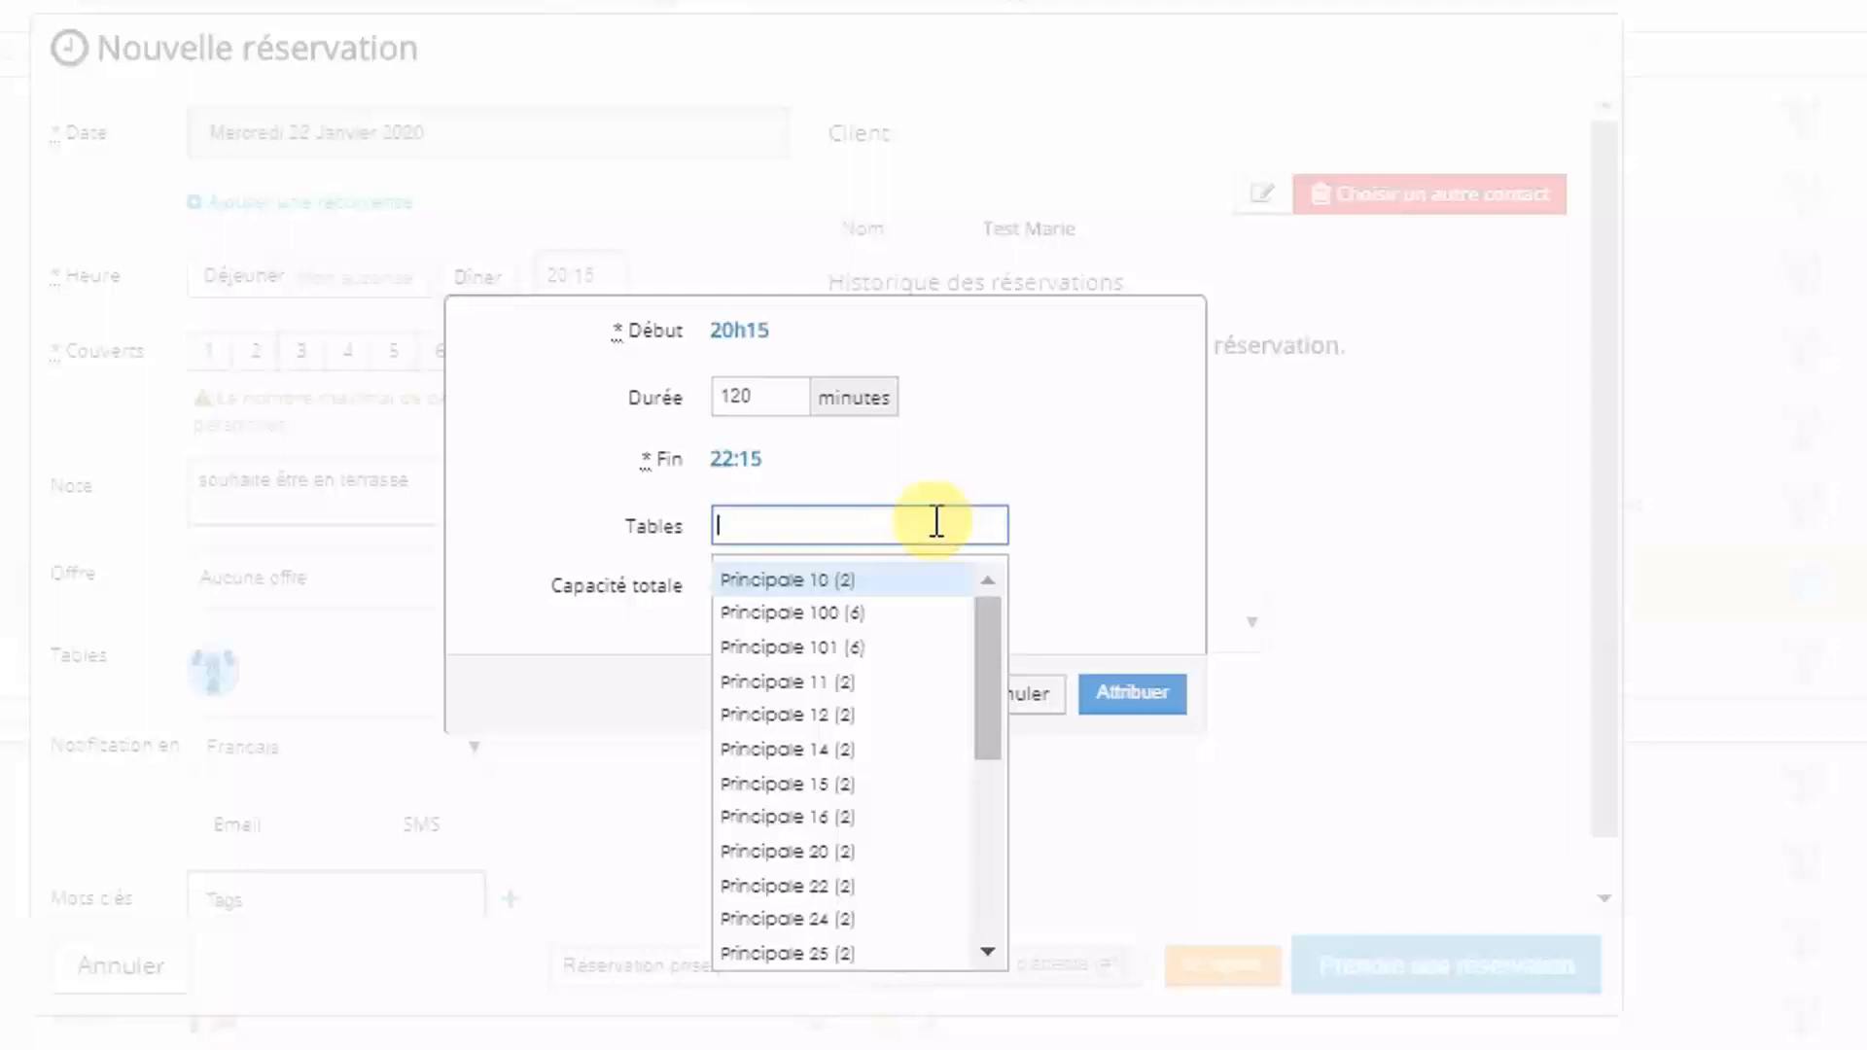
click(912, 586)
click(950, 527)
click(908, 614)
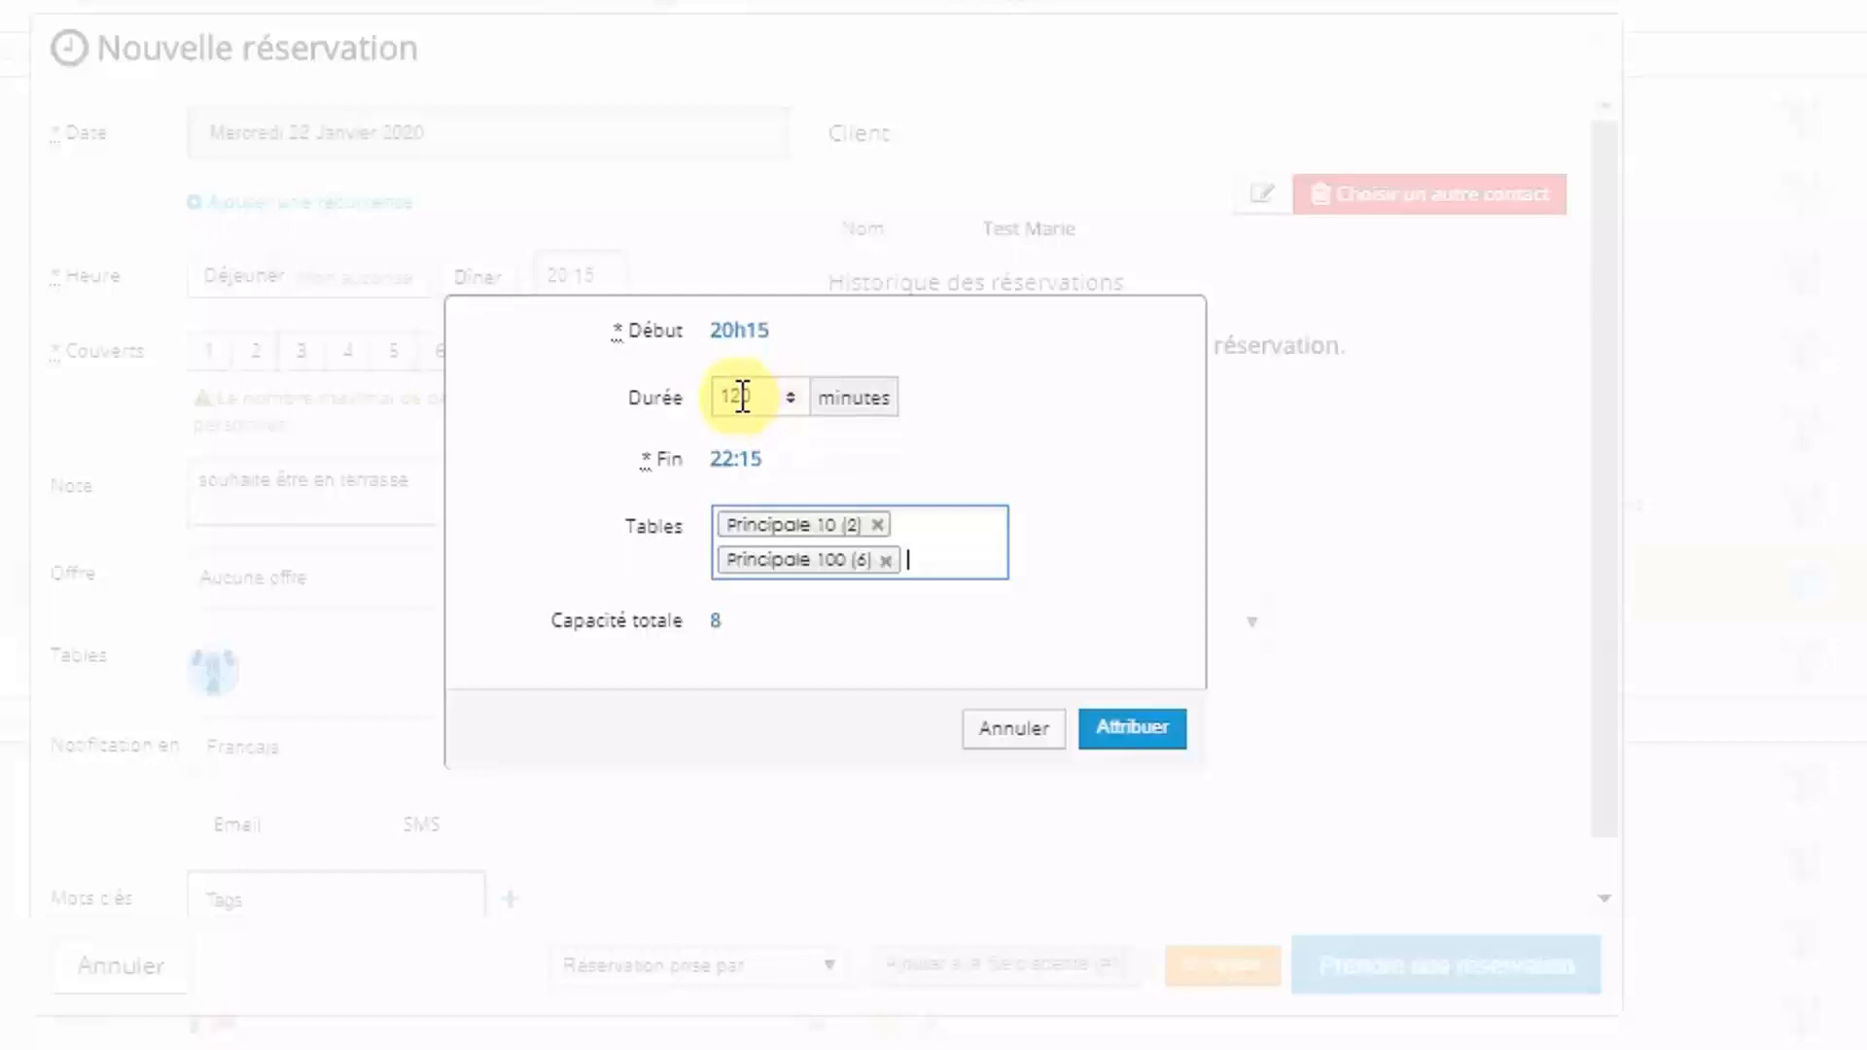
click(798, 389)
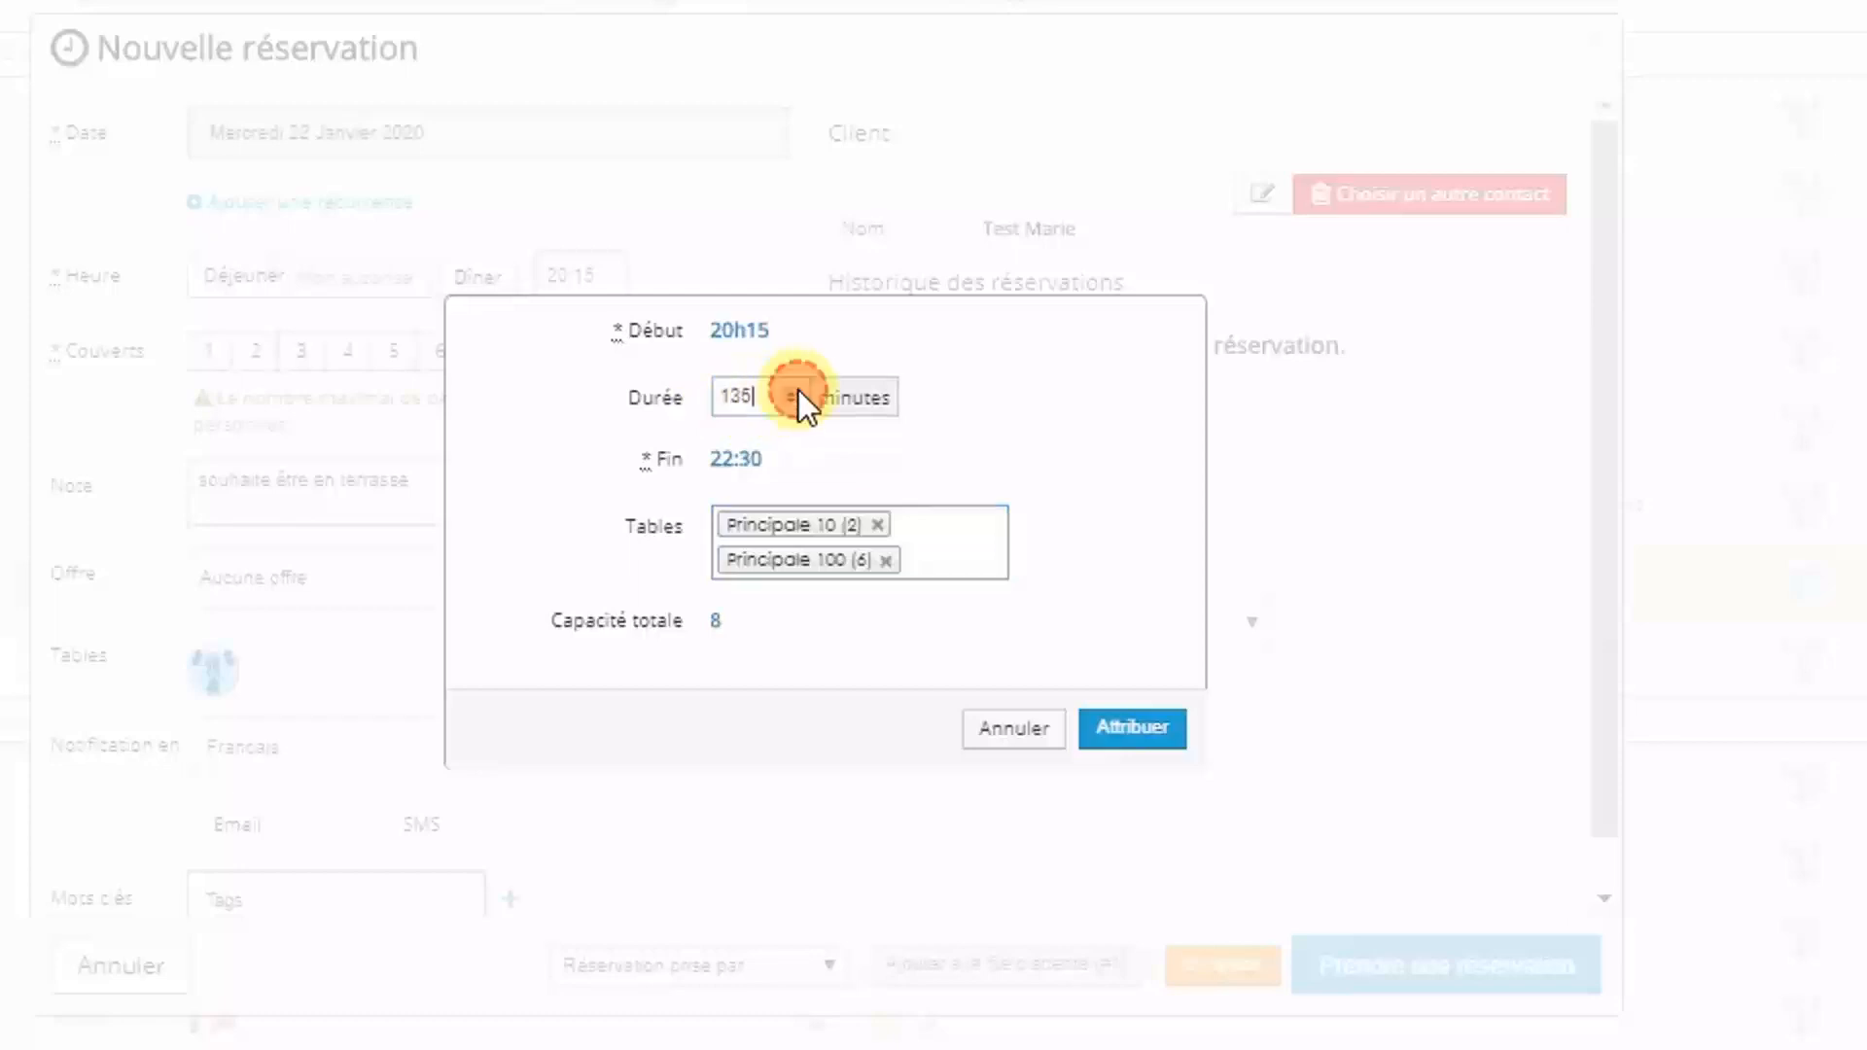
click(790, 404)
click(794, 392)
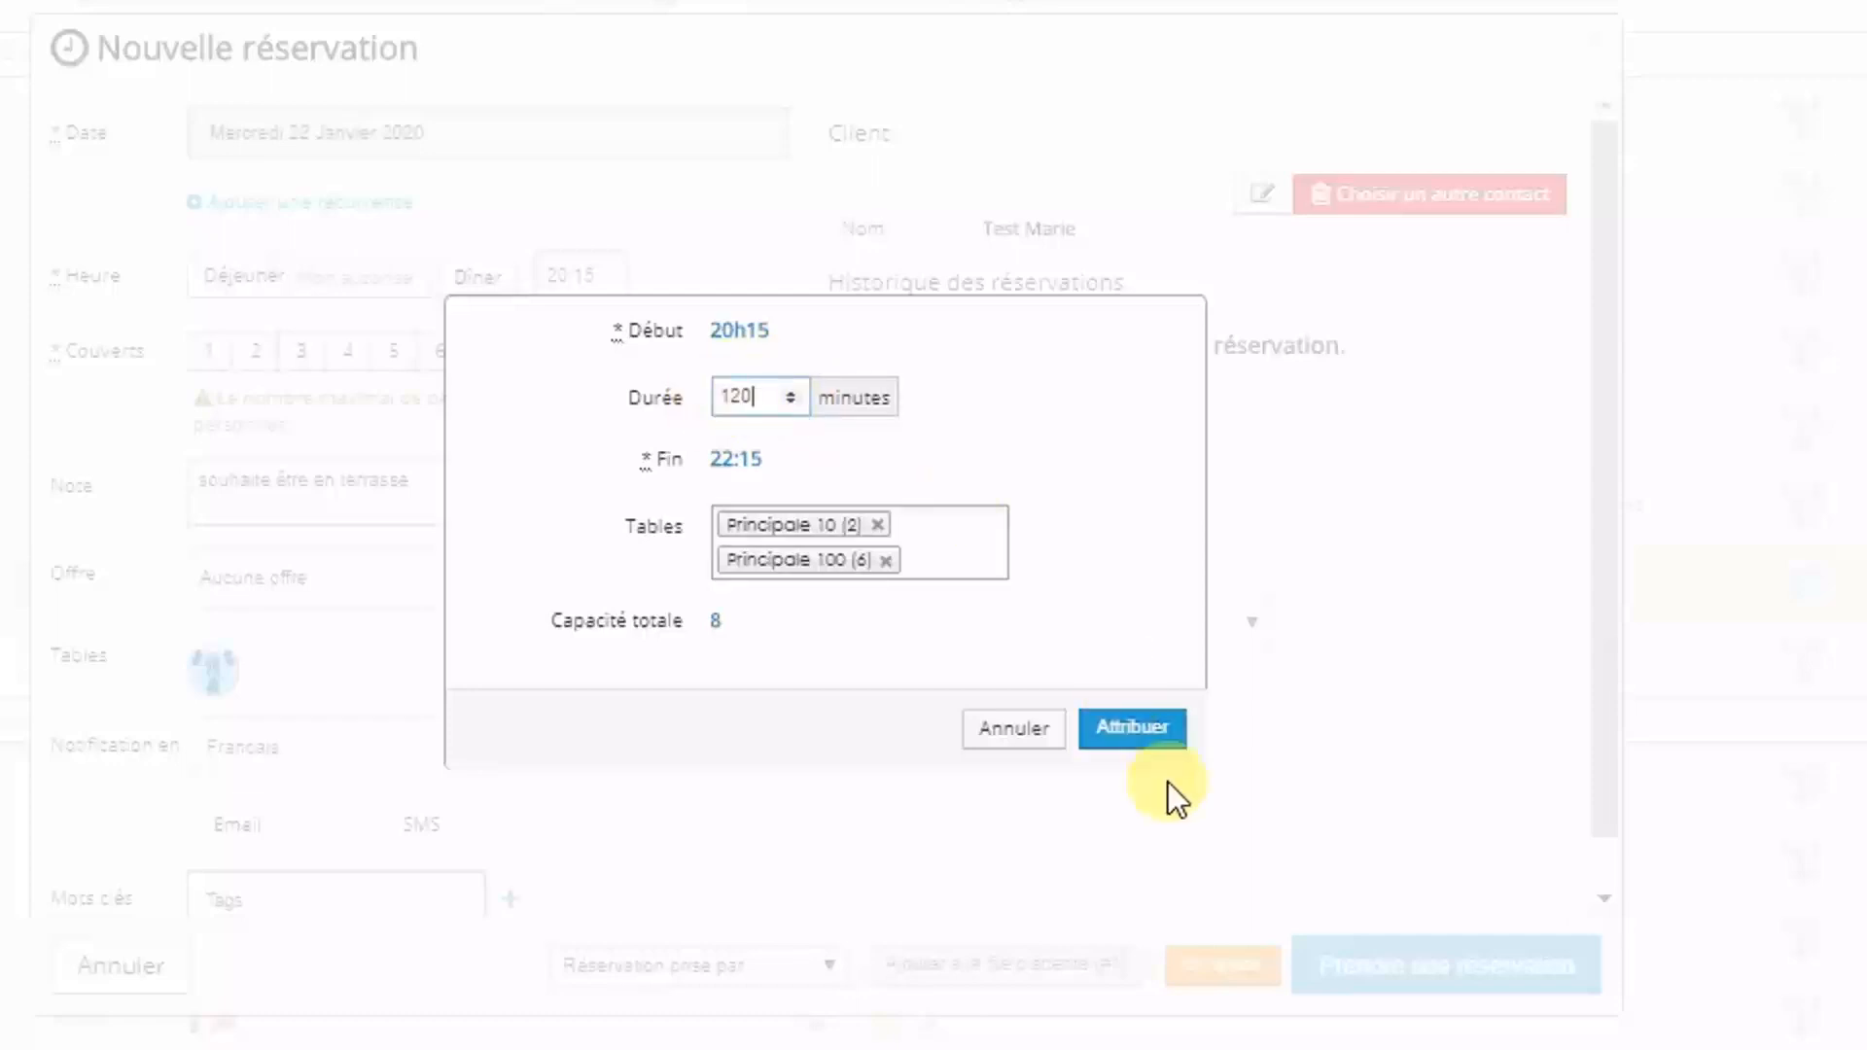
click(1167, 741)
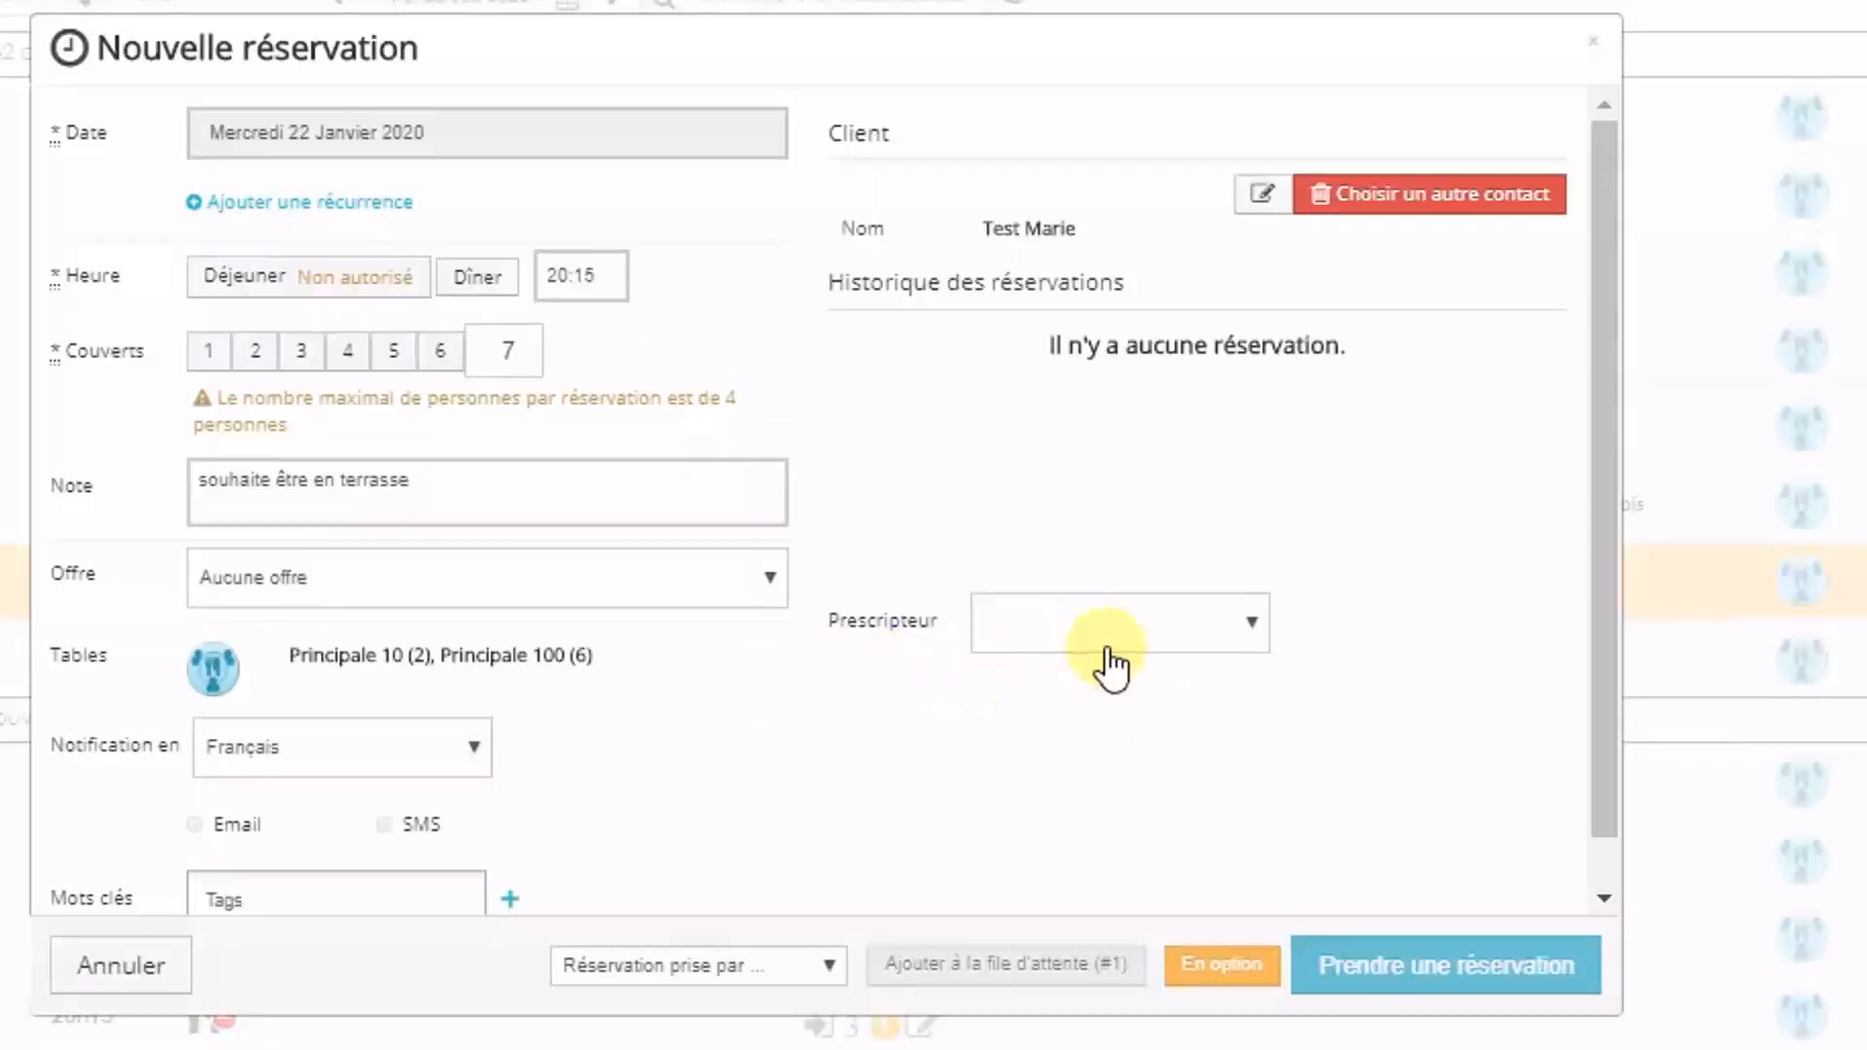
scroll(462, 647, down, 1)
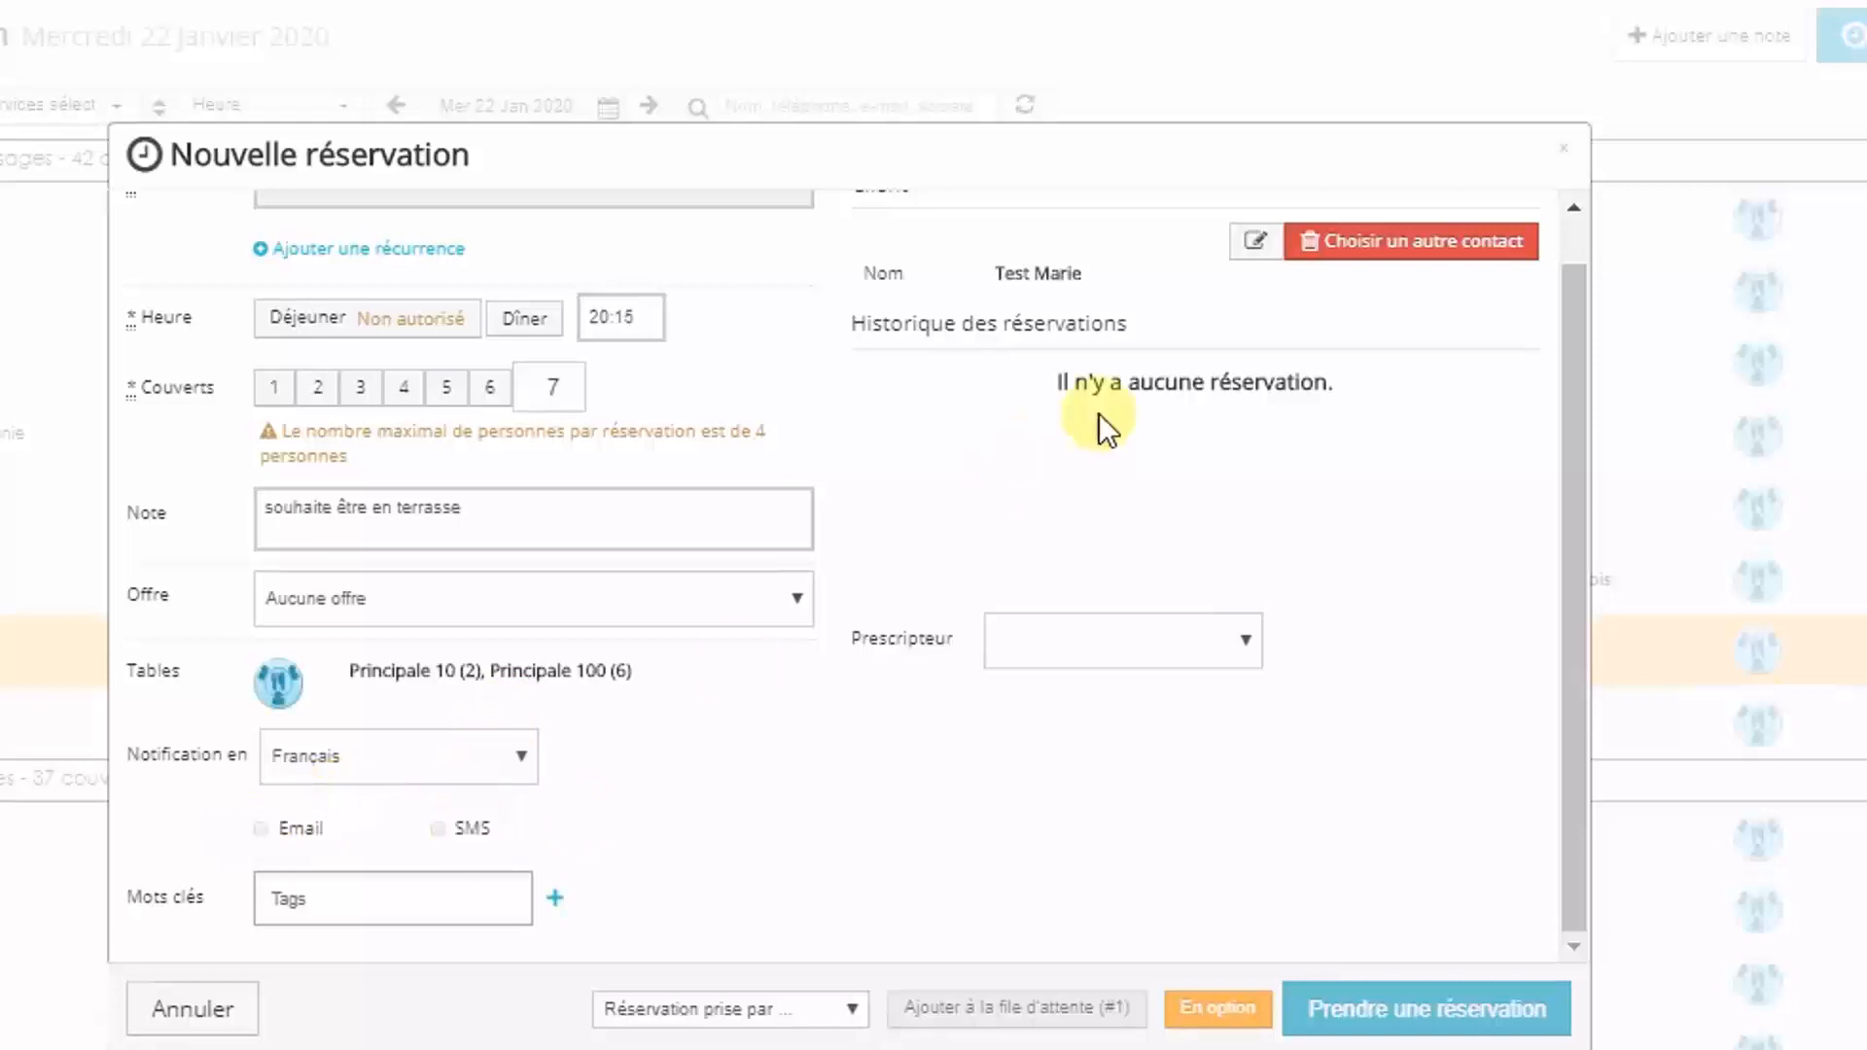
scroll(1108, 428, up, 1)
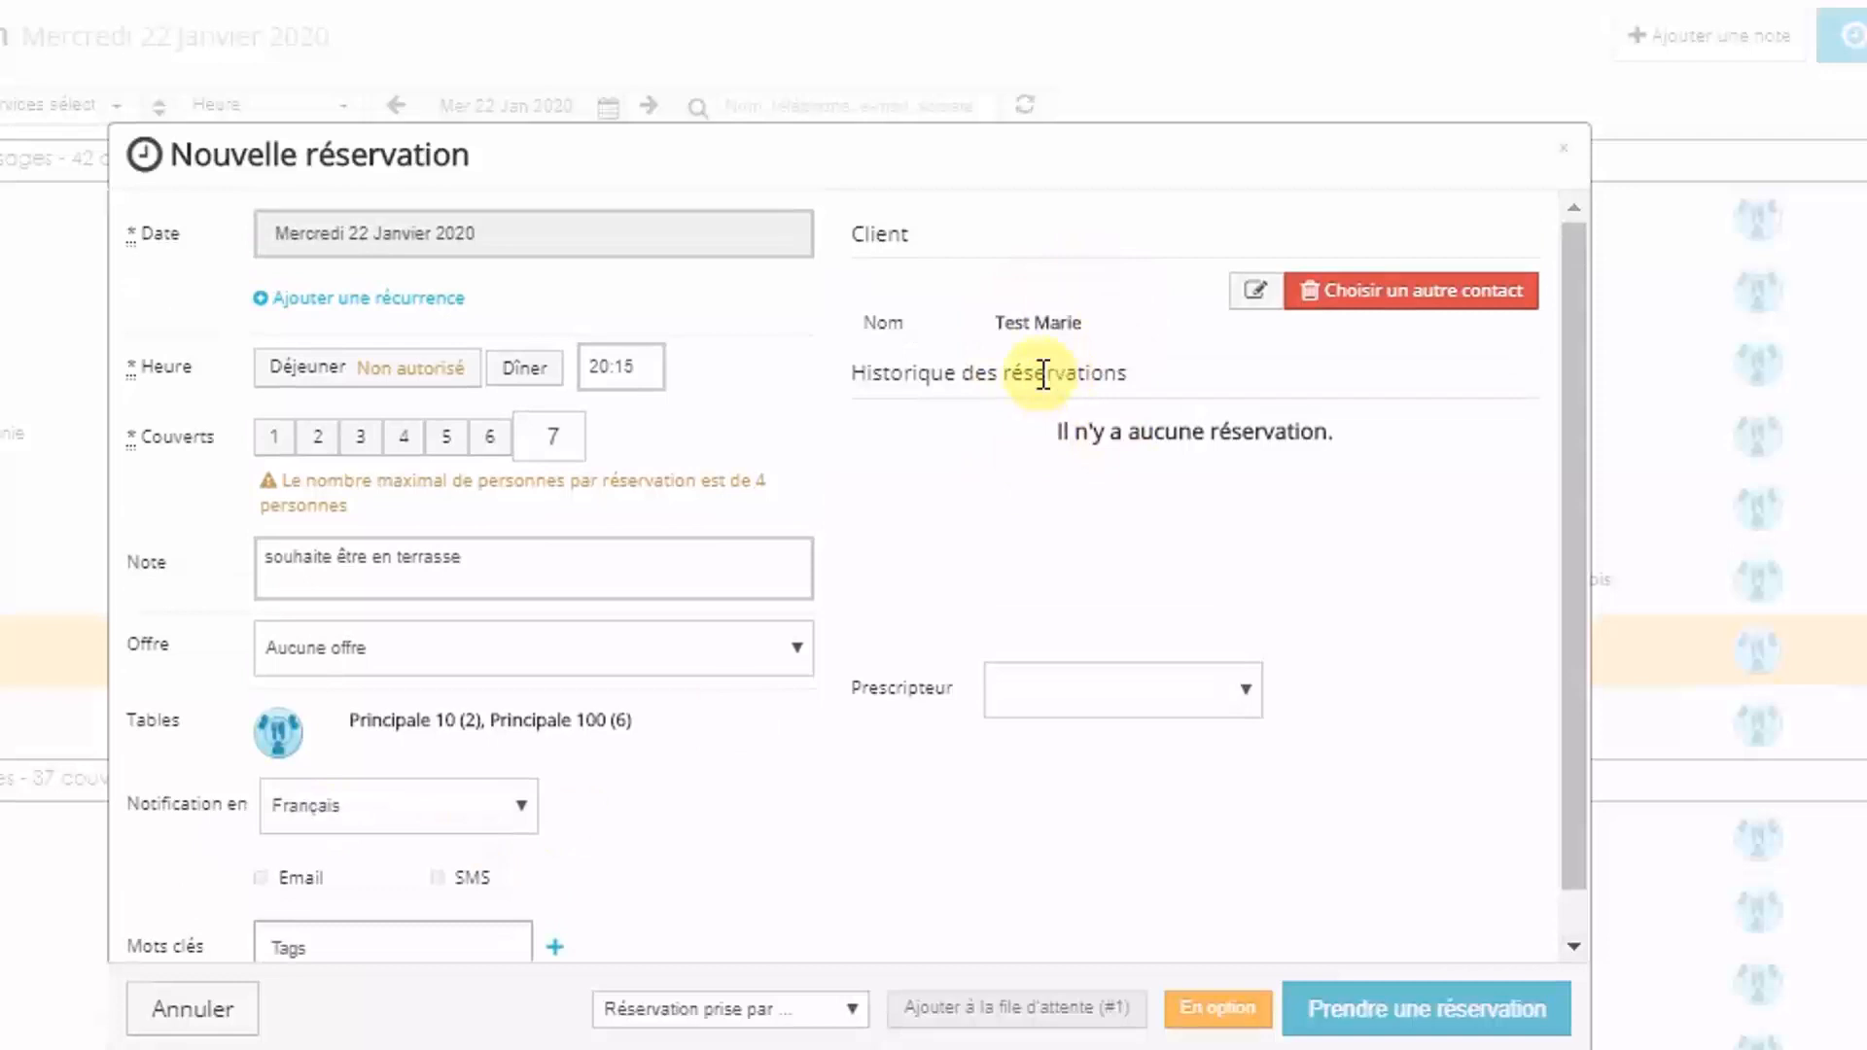
click(502, 820)
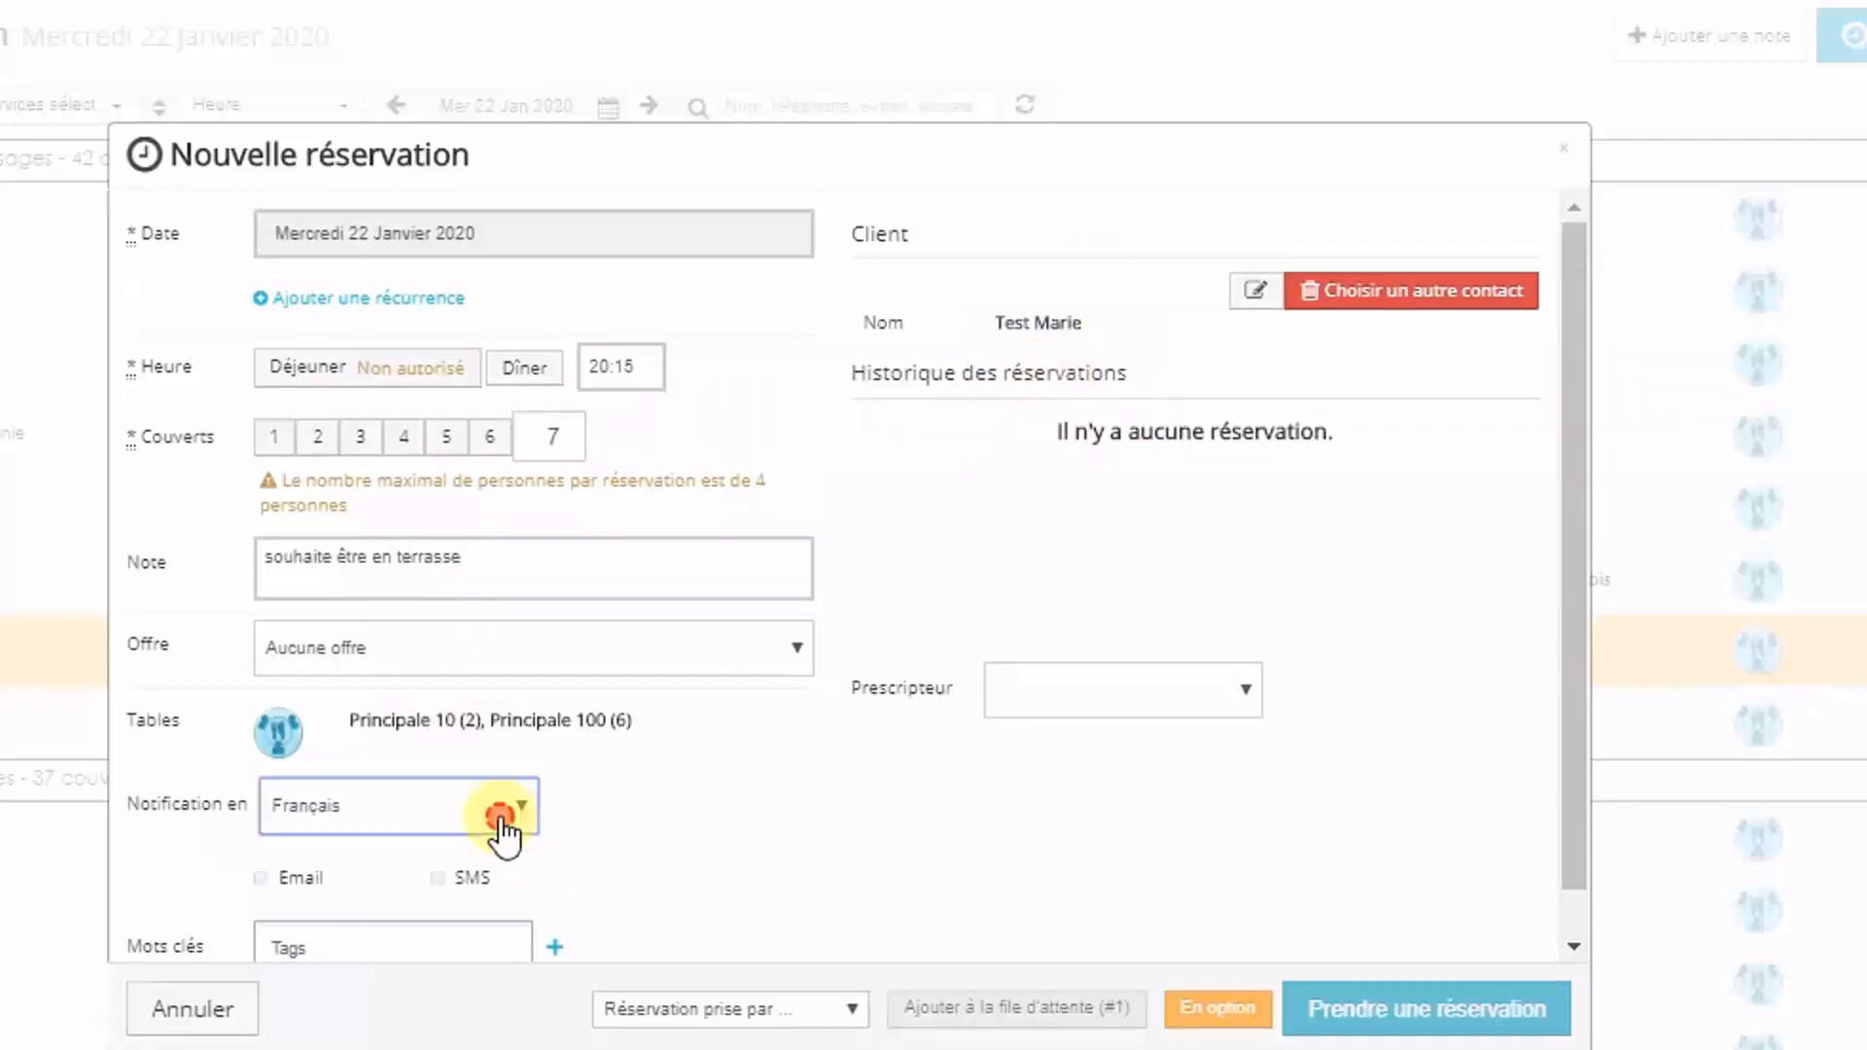
click(621, 799)
Tag the reservation with the keyword Anniversaire.
scroll(620, 800, down, 1)
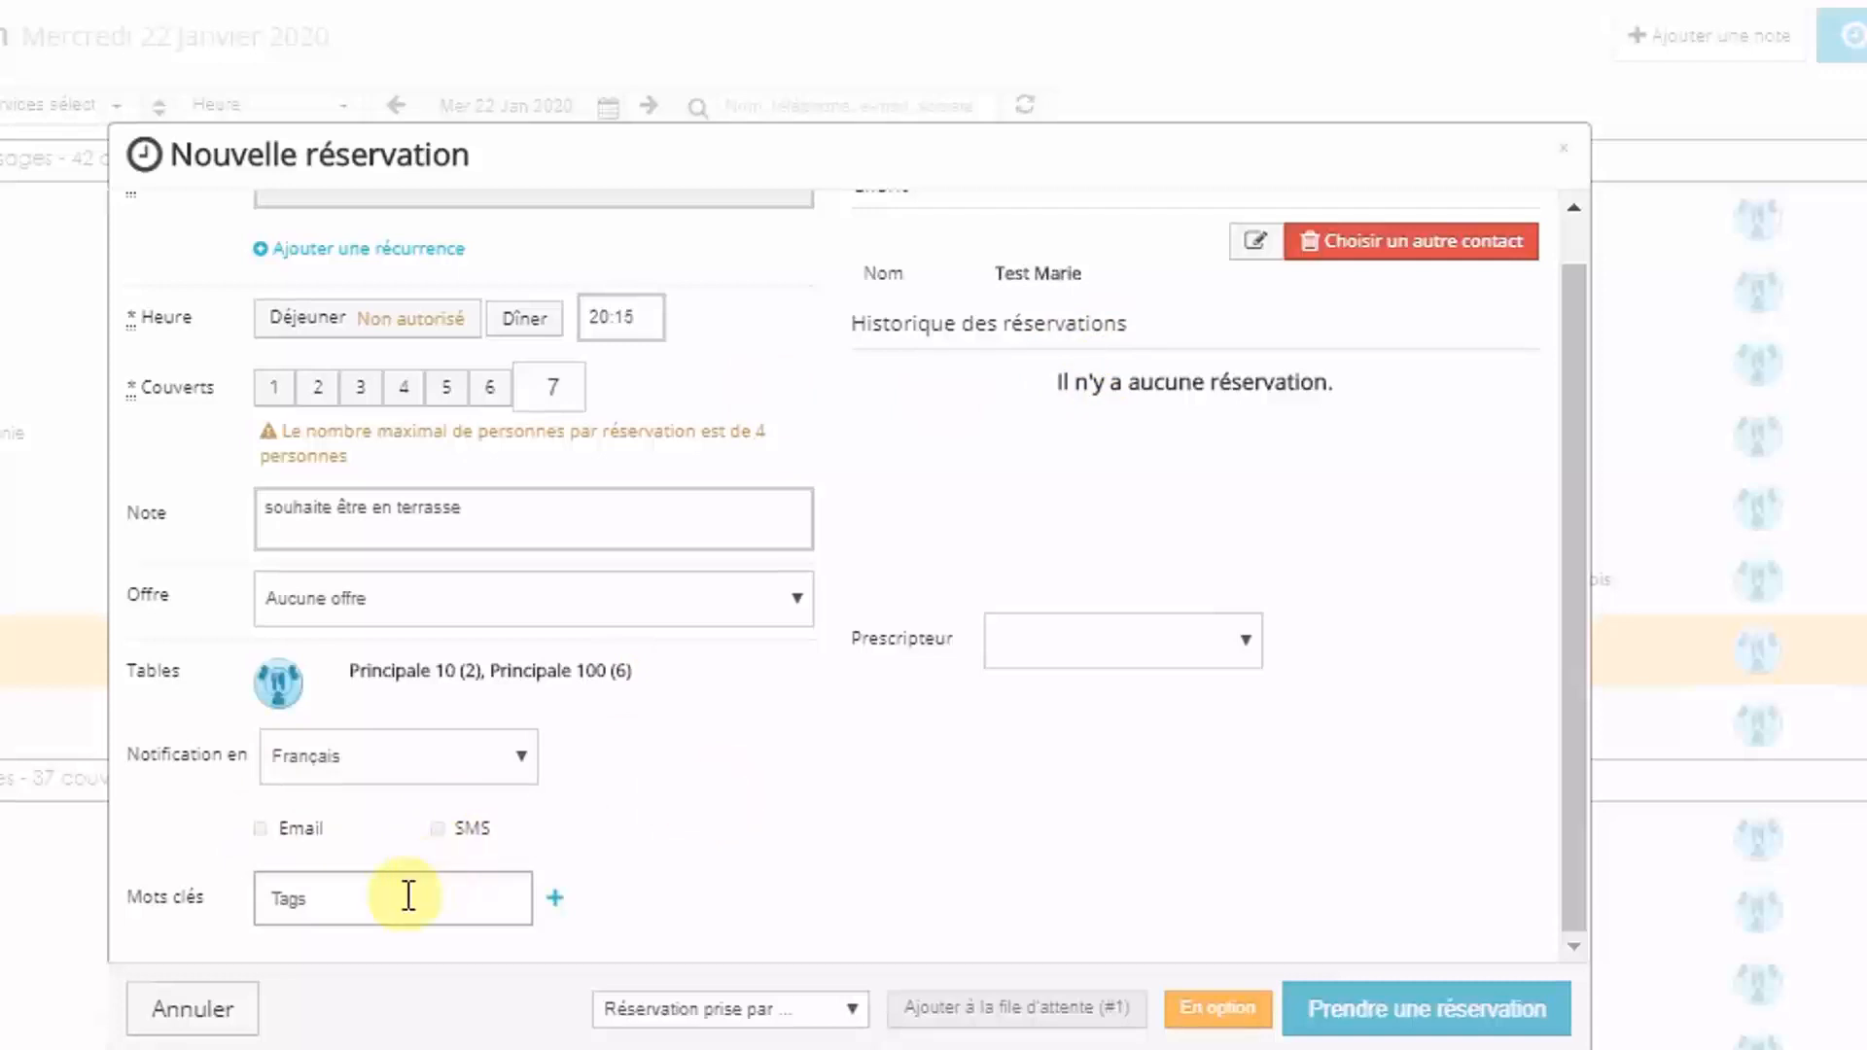
click(408, 895)
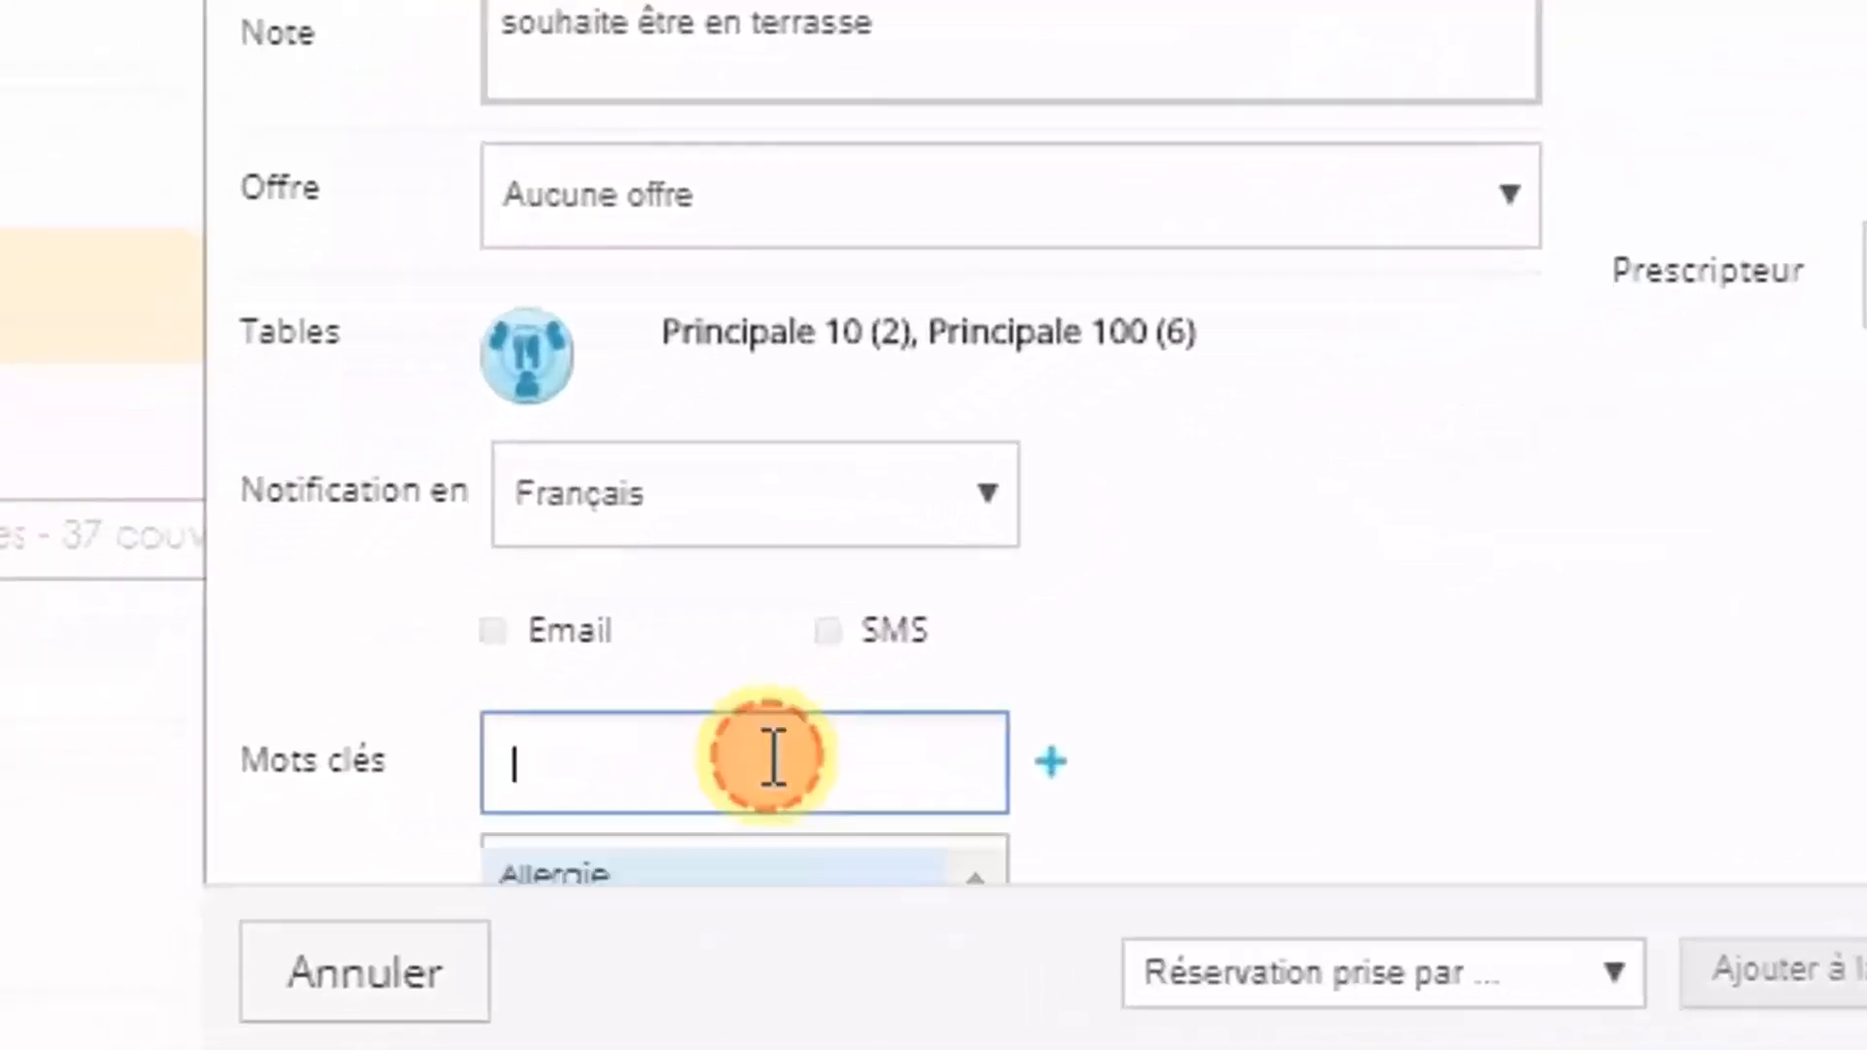
scroll(773, 758, down, 4)
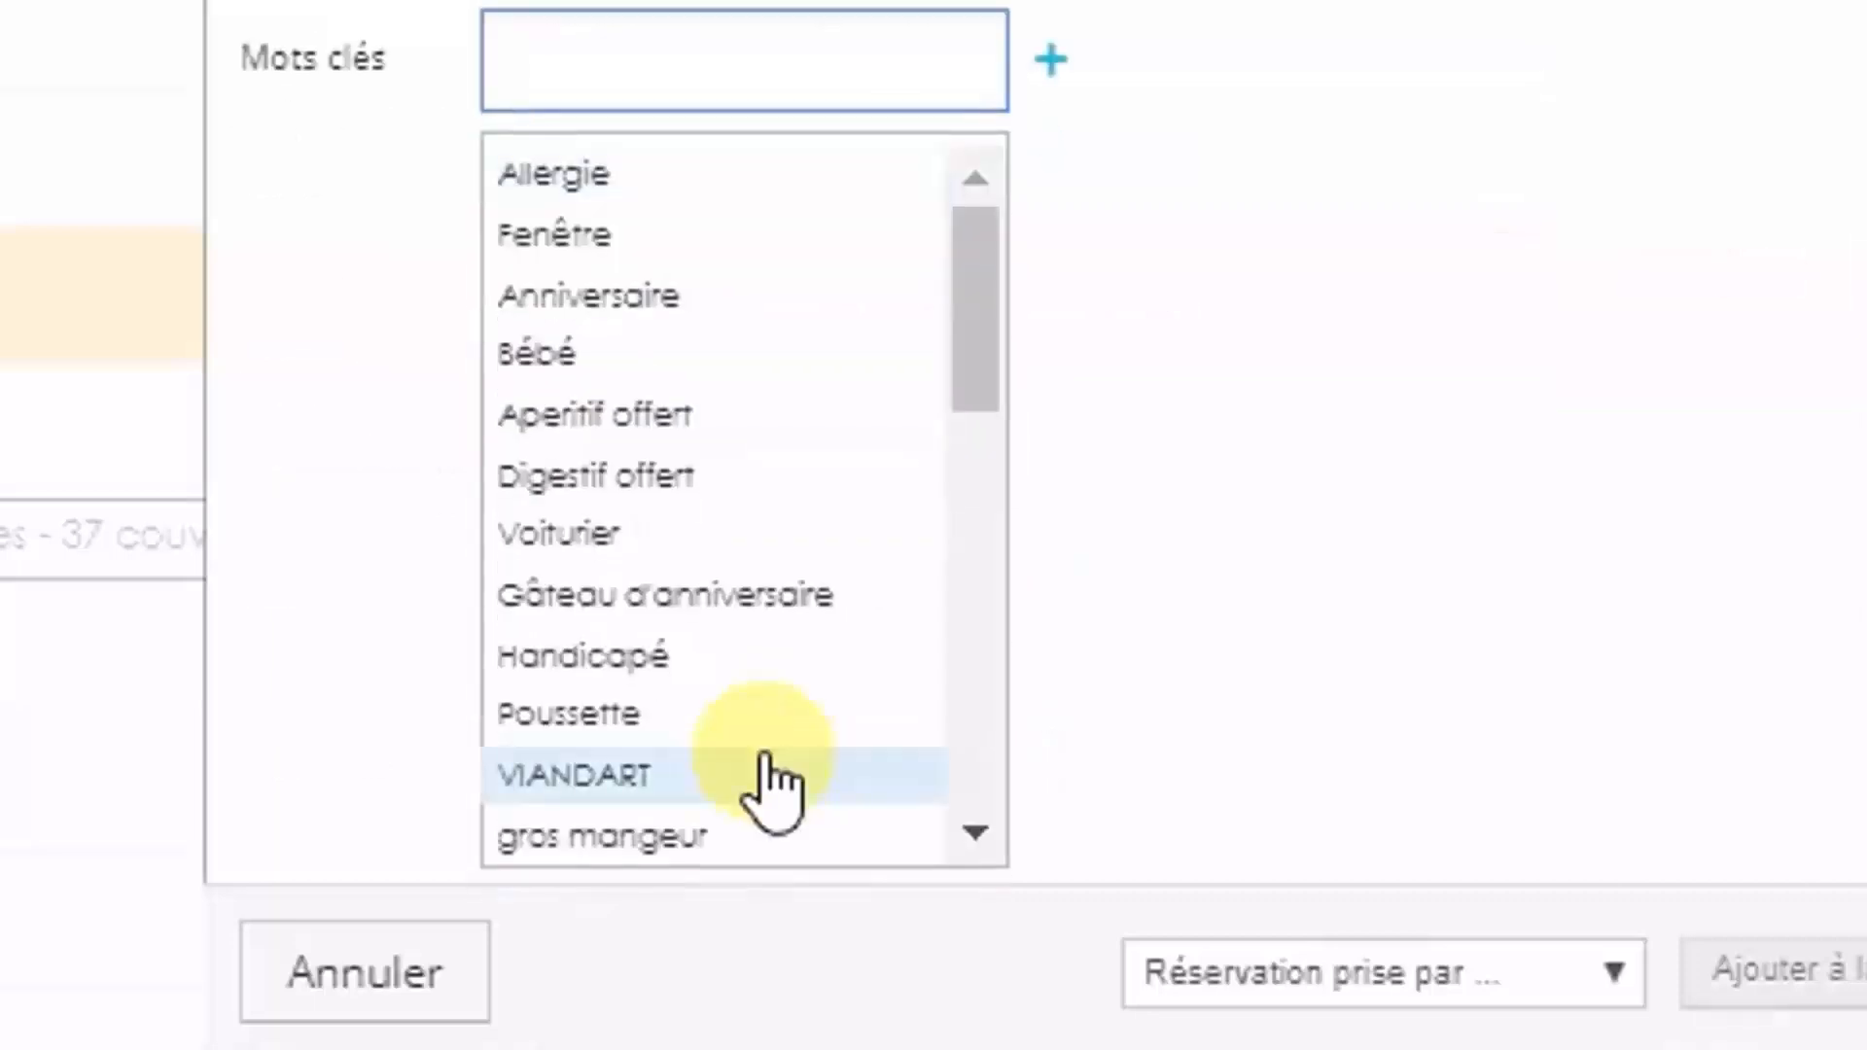
click(758, 291)
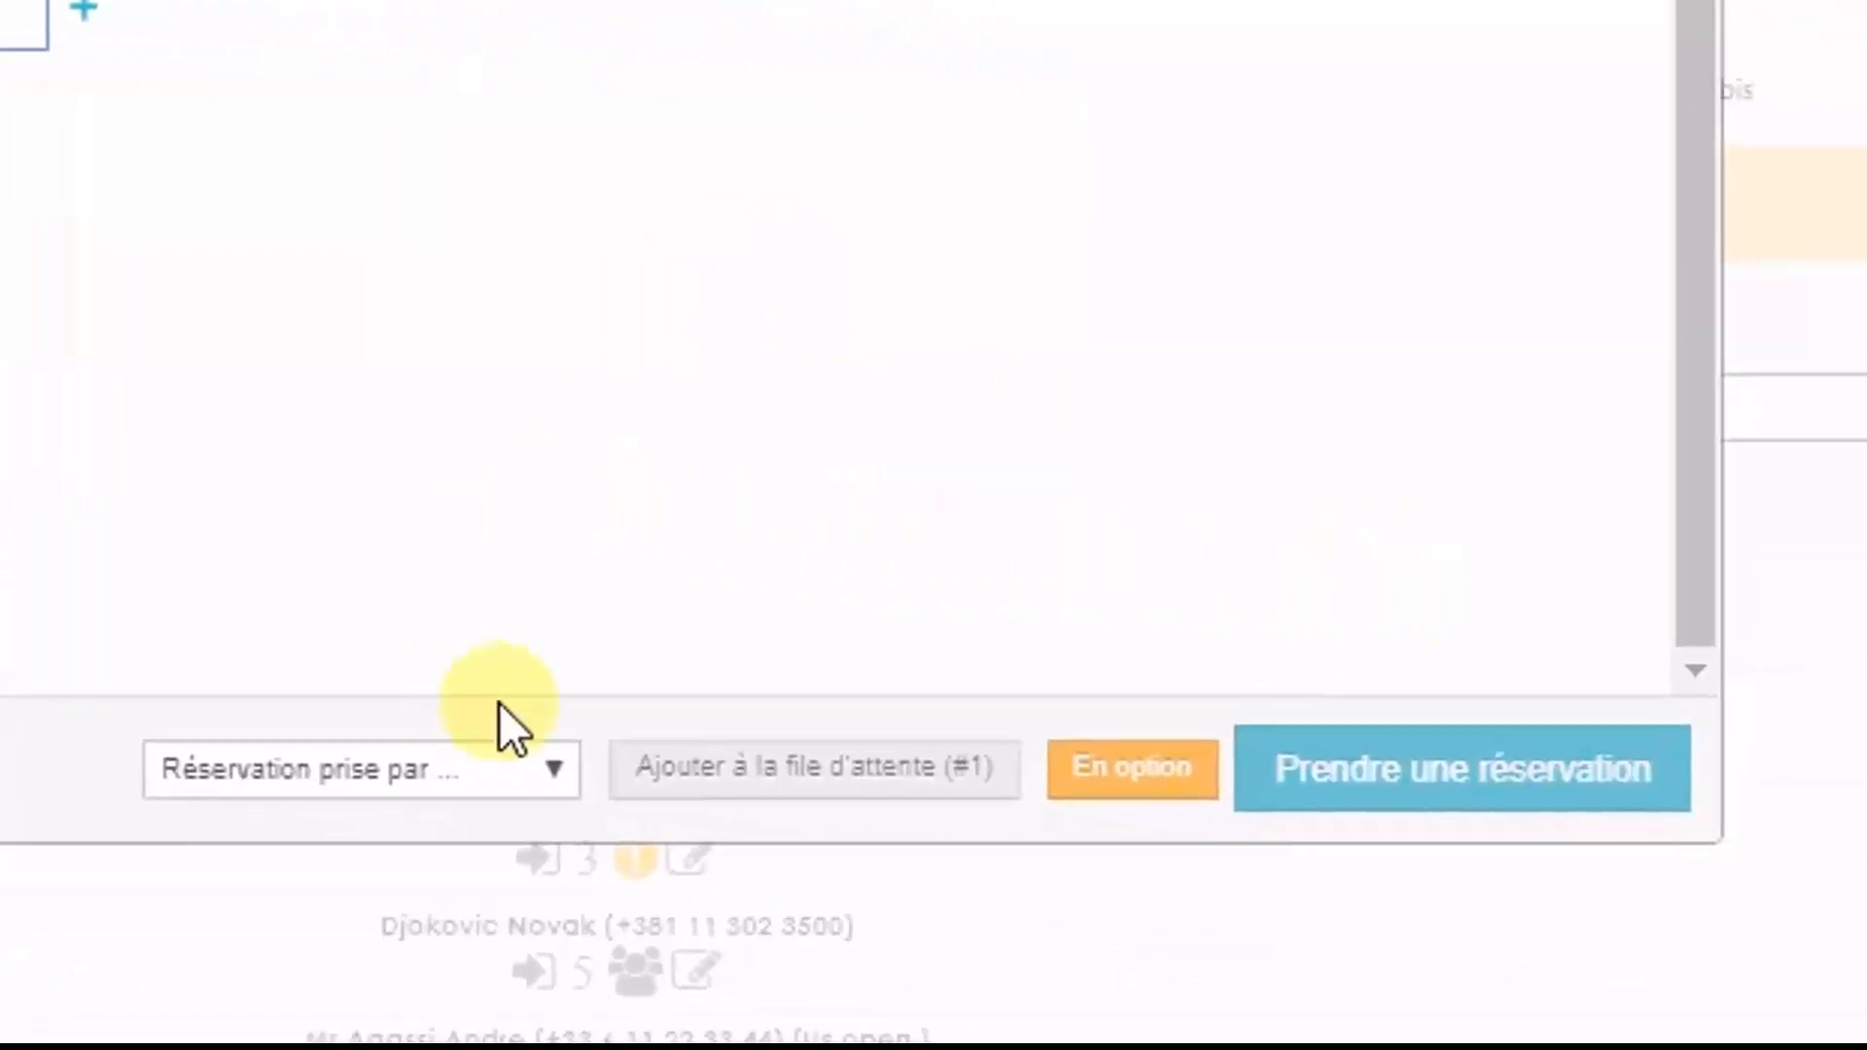
Record which staff member took the reservation, then book it and check it in the dinner list.
click(554, 778)
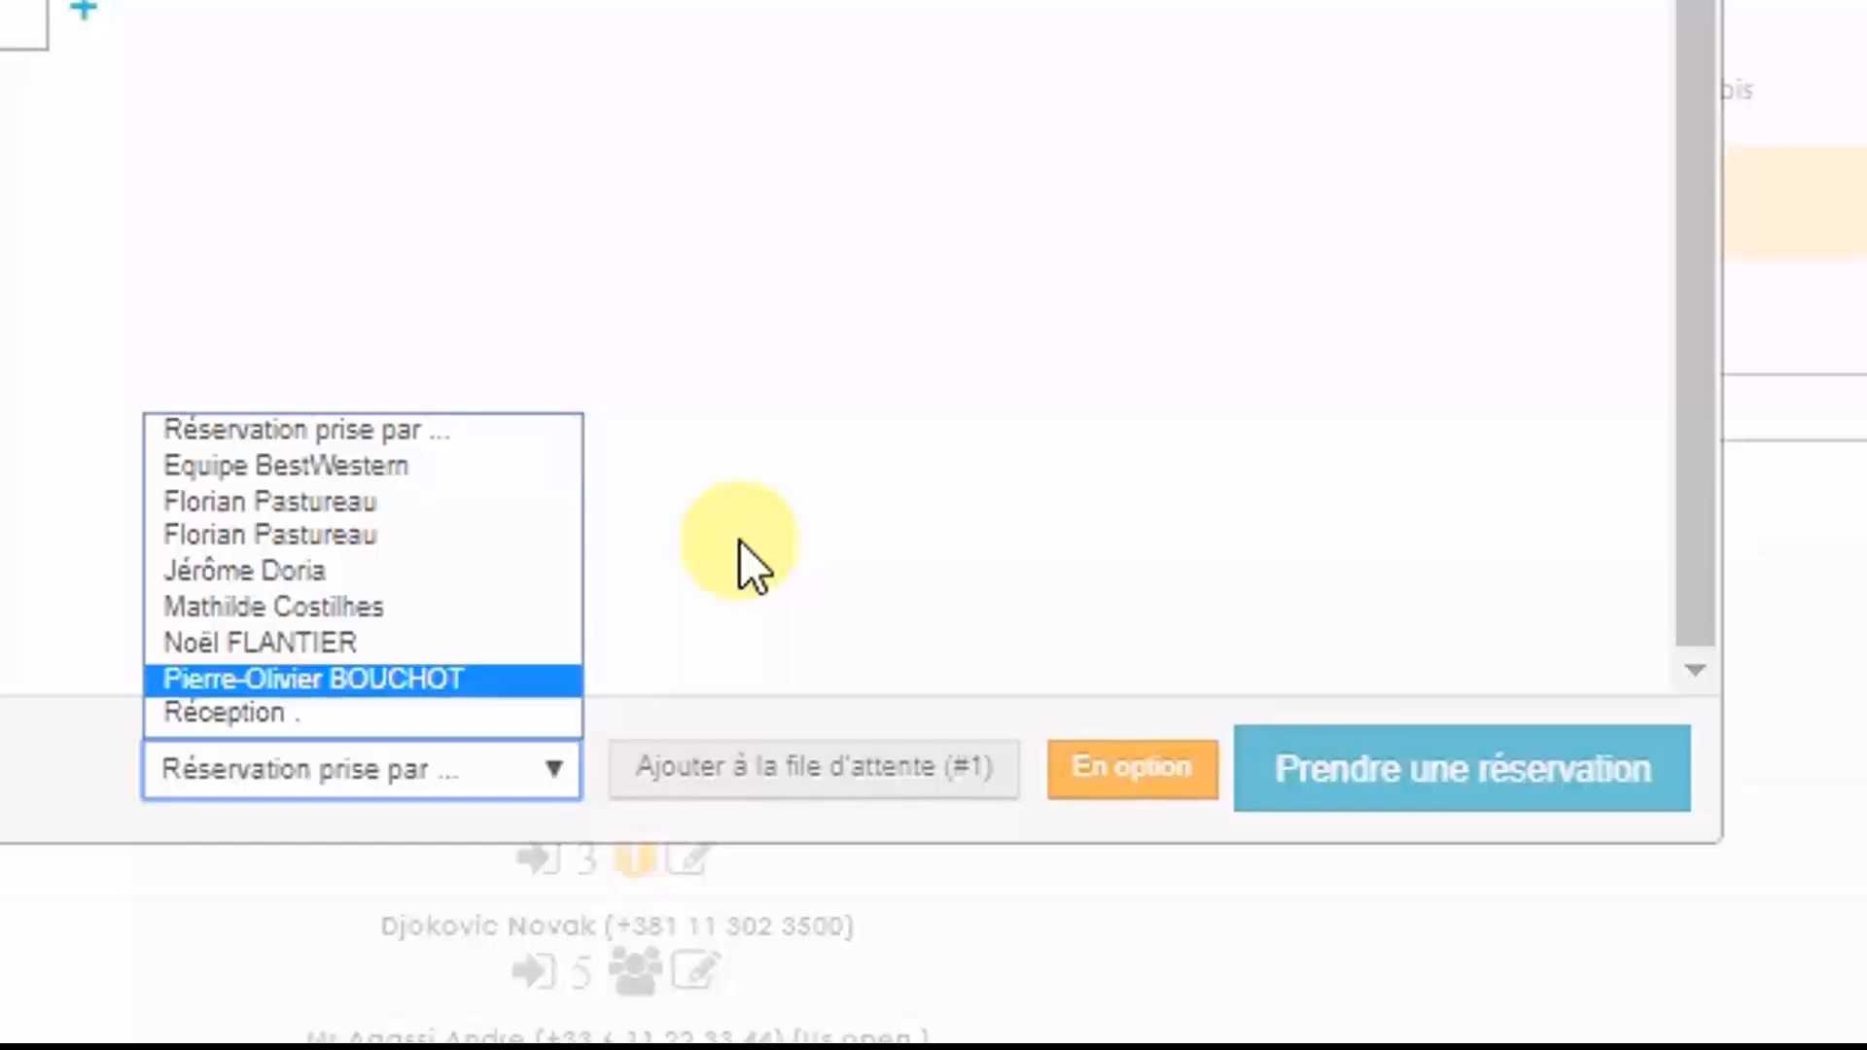
click(493, 541)
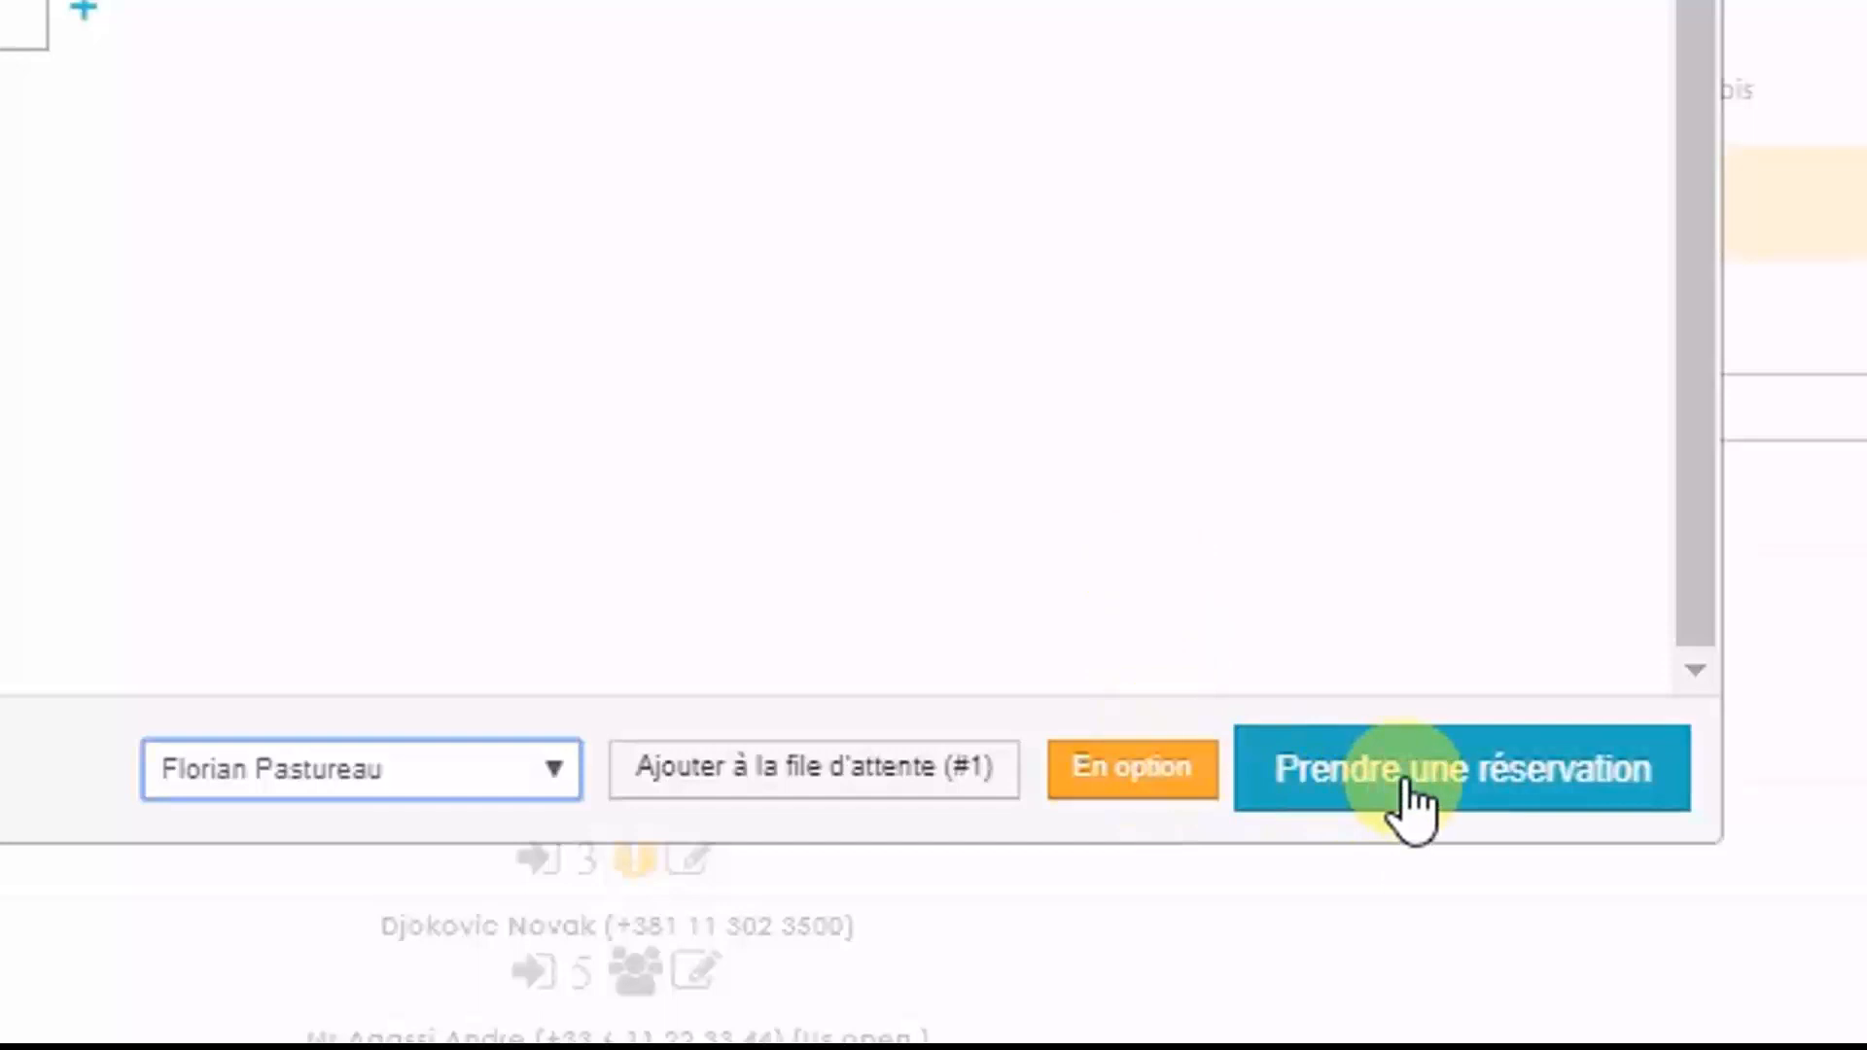
click(1401, 774)
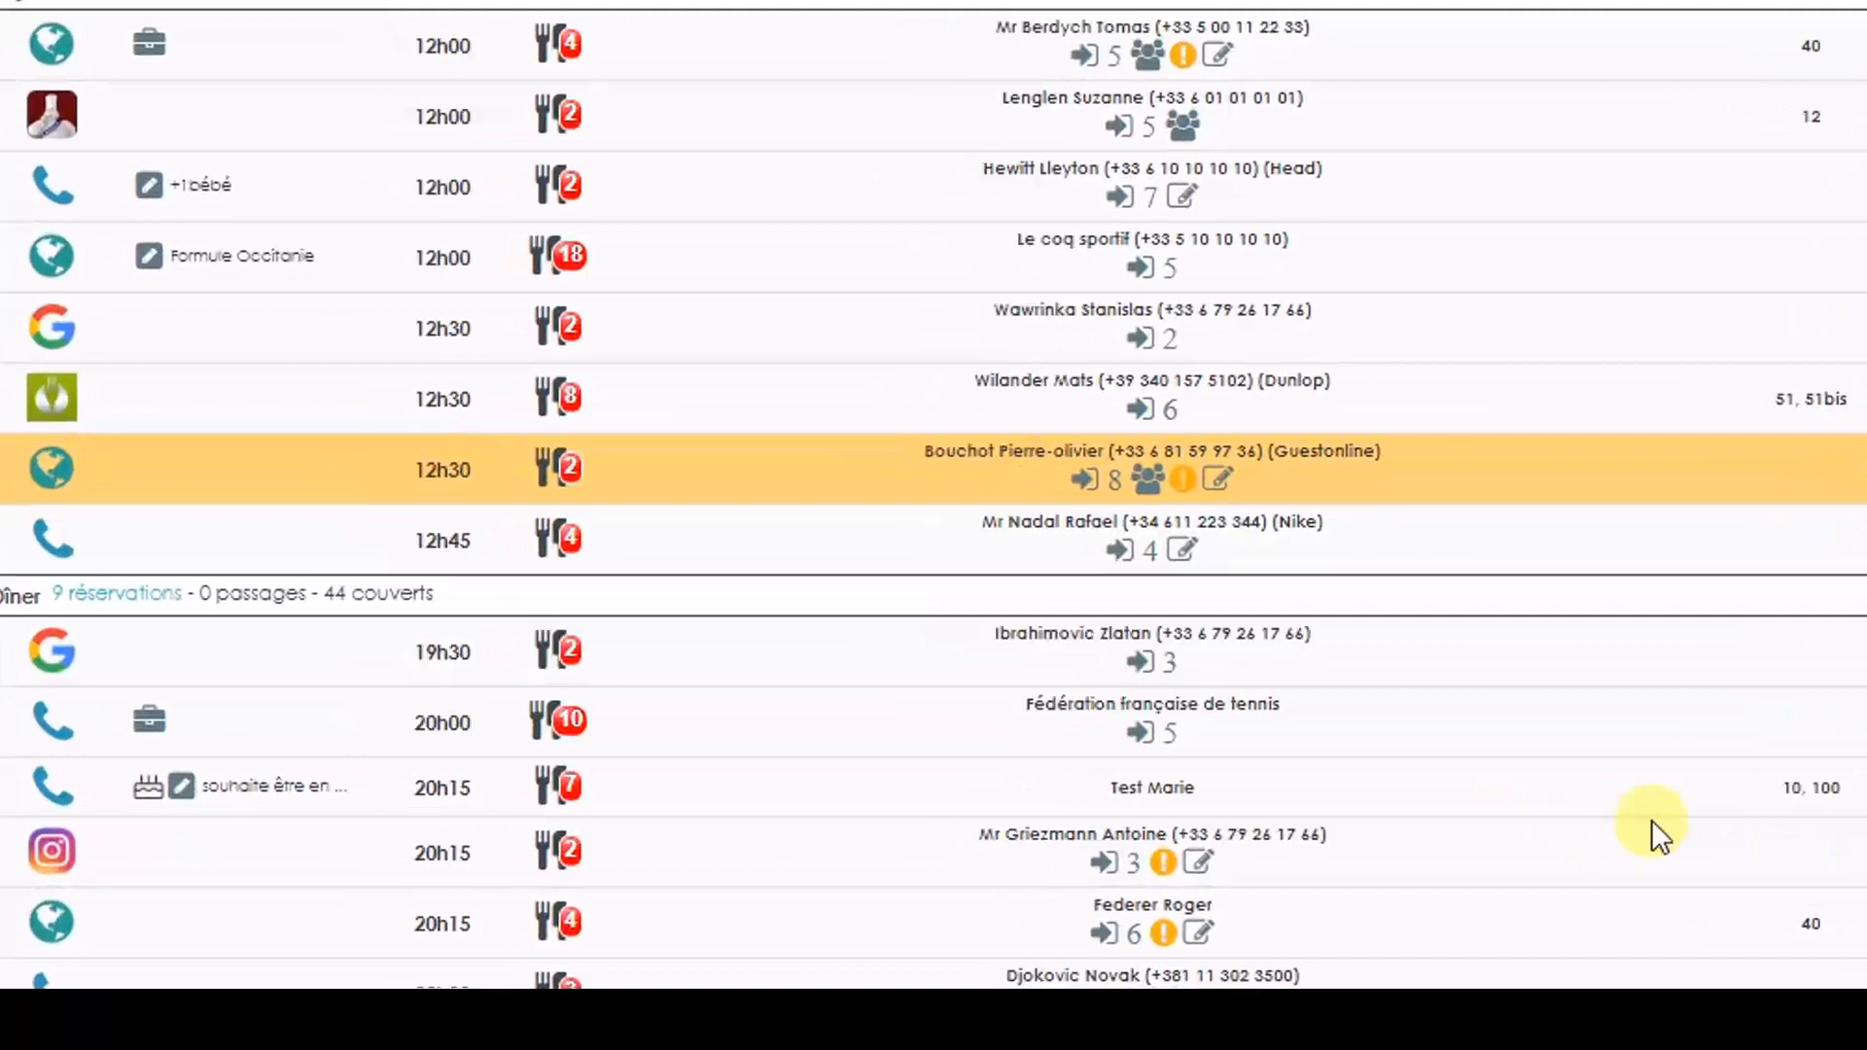
scroll(1312, 830, down, 3)
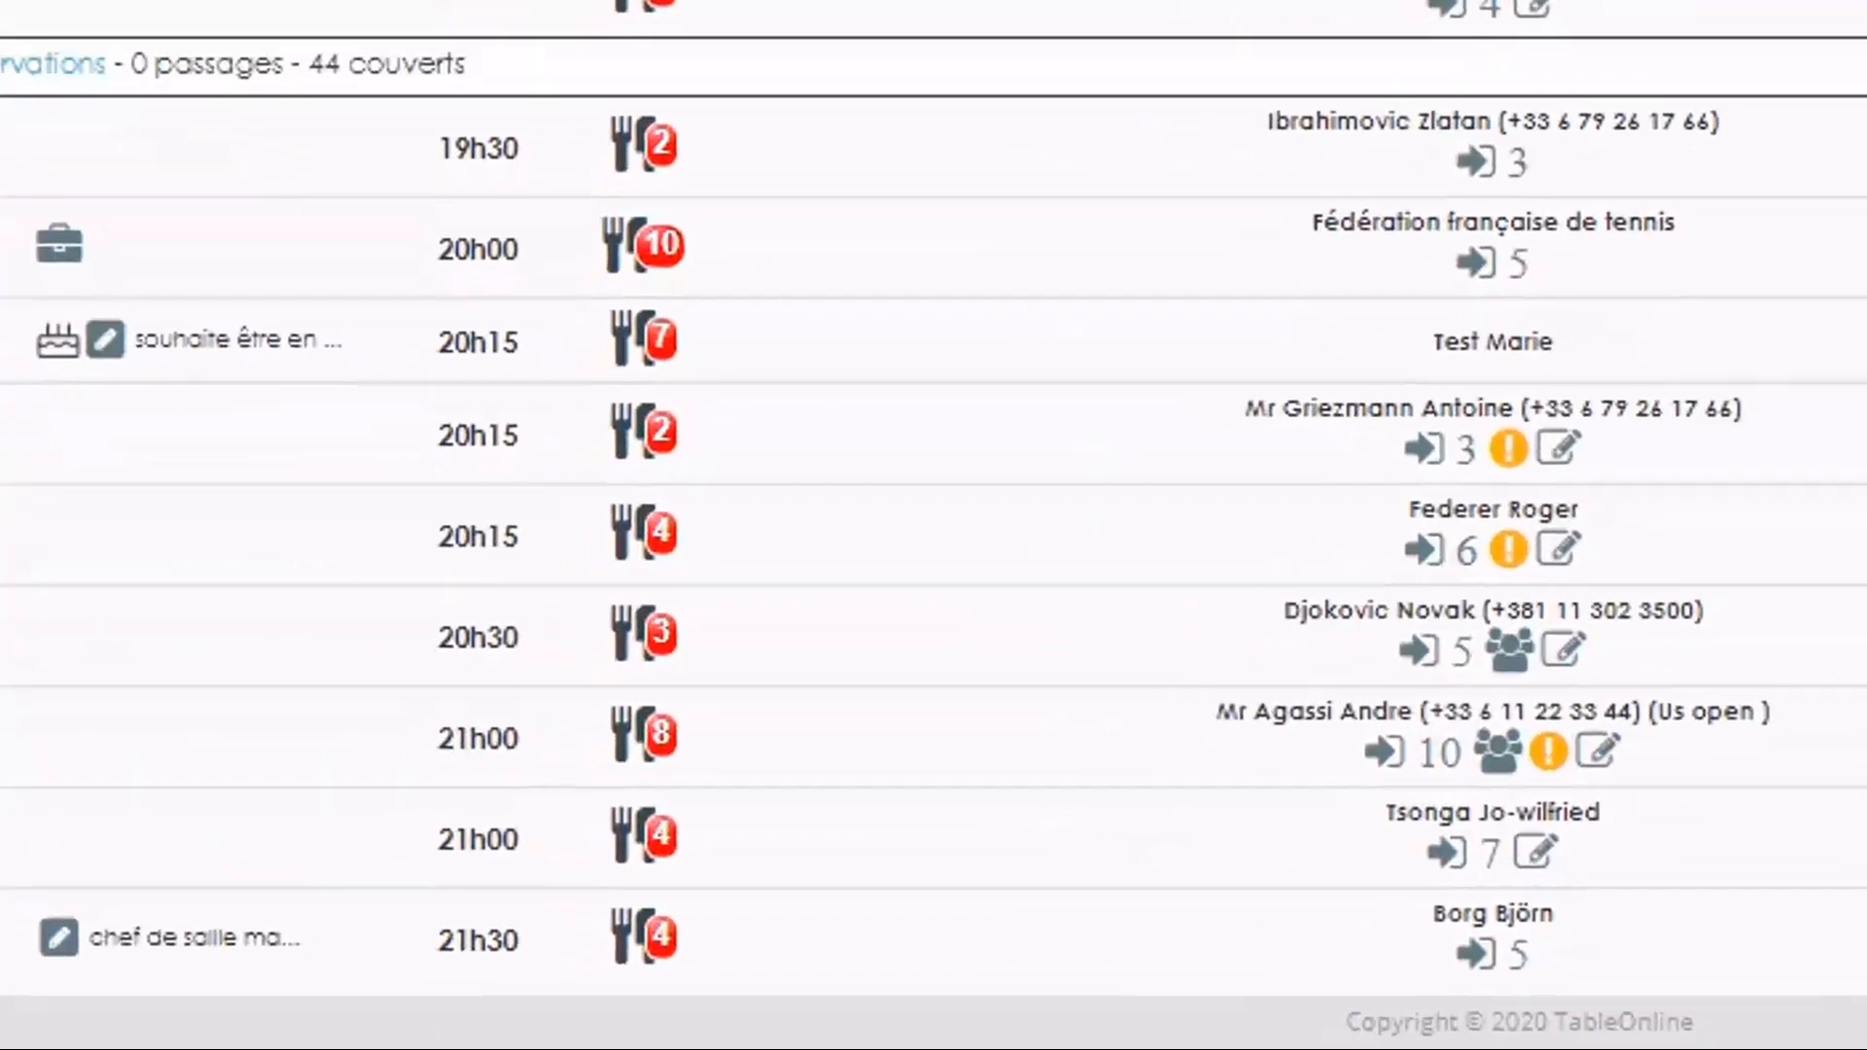